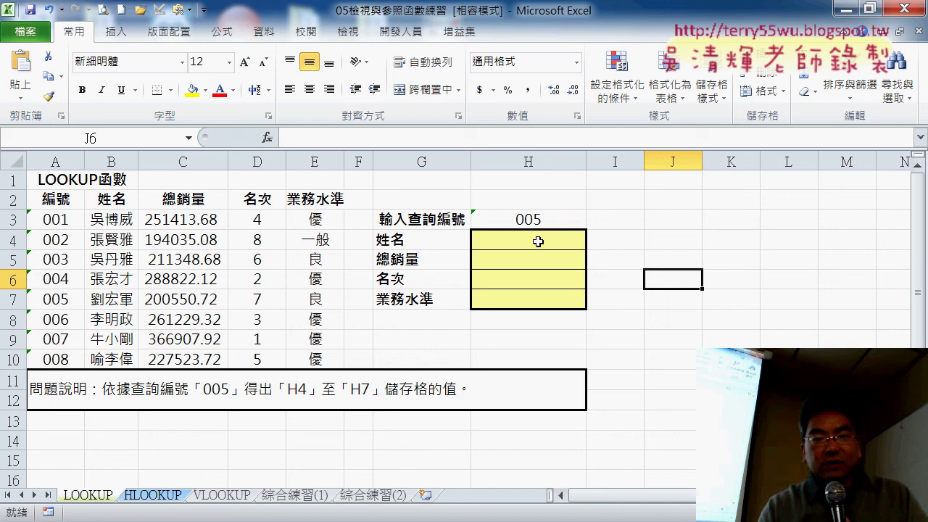
- Select H4 and mark the sales table's edges with red on-screen annotations
click(538, 241)
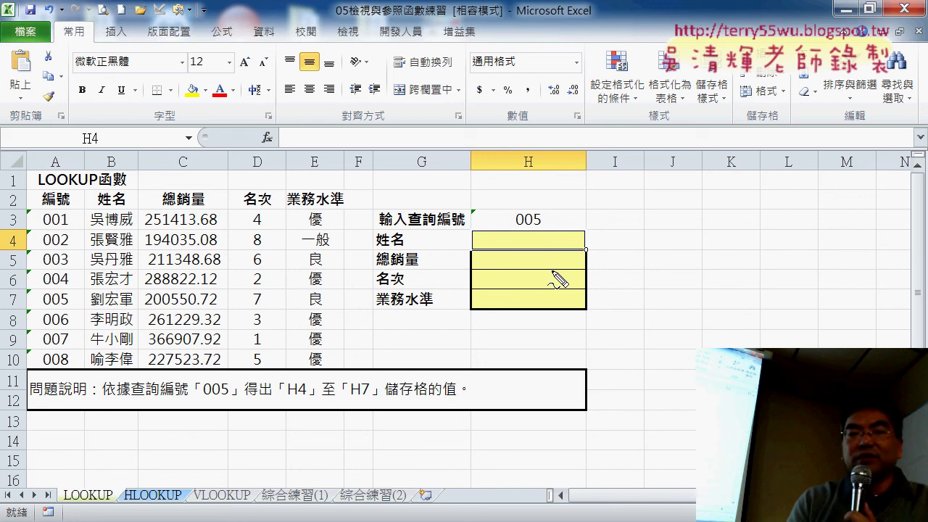
drag(355, 151, 367, 440)
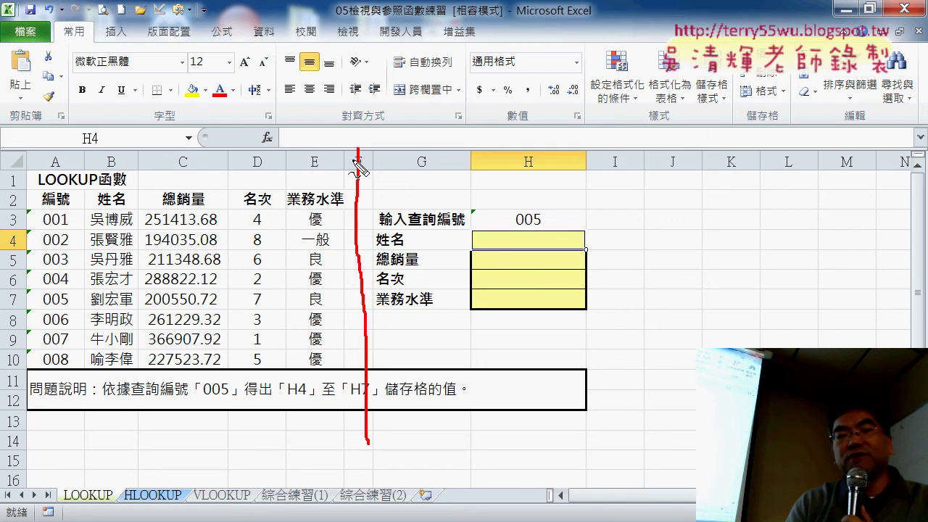
mouse_move(357, 159)
mouse_down()
mouse_move(275, 161)
mouse_move(313, 175)
mouse_up()
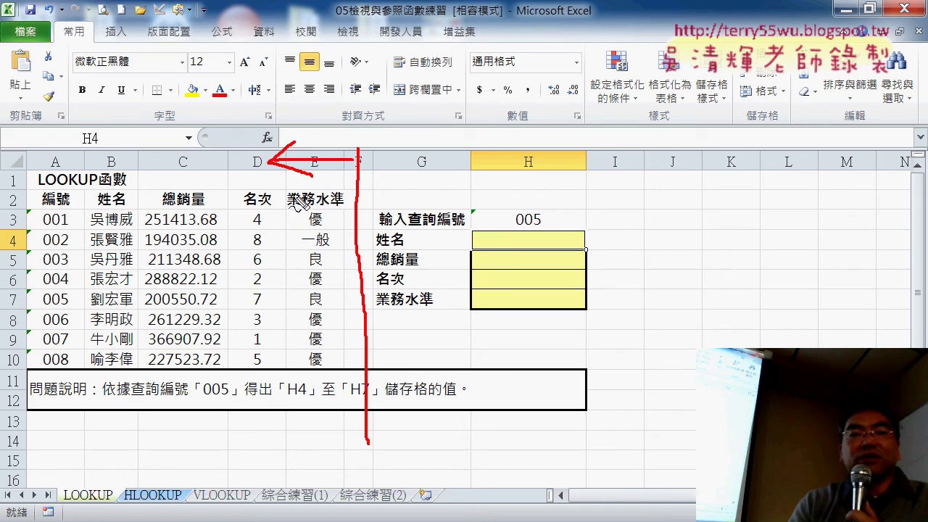
drag(28, 190, 28, 373)
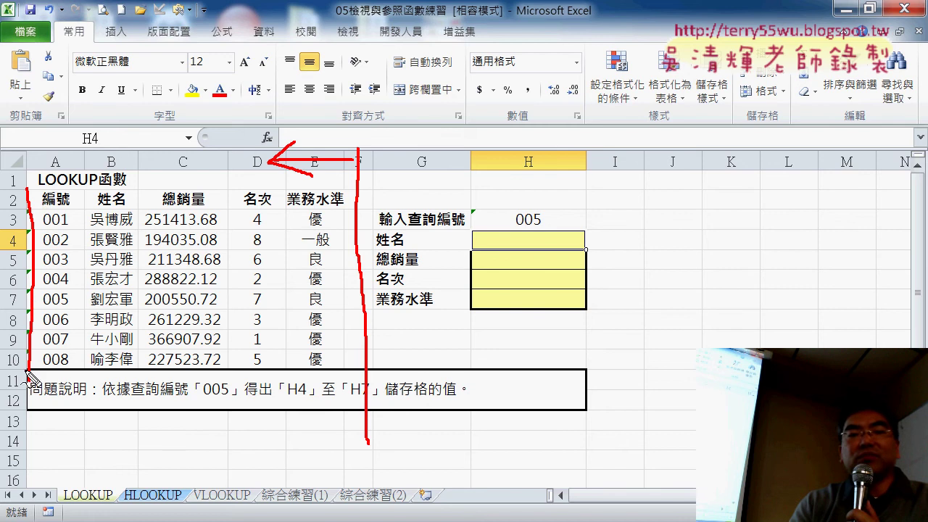
mouse_move(41, 190)
mouse_down()
mouse_move(358, 196)
mouse_move(355, 293)
mouse_move(231, 391)
mouse_move(44, 384)
mouse_up()
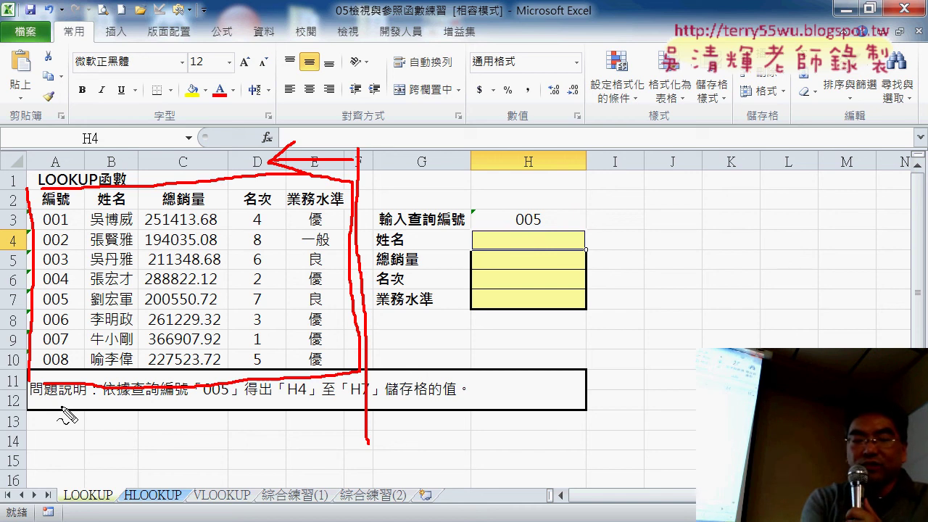
- Clear the annotations and jump from A13 down to the sheet's last row, 65536
key(Escape)
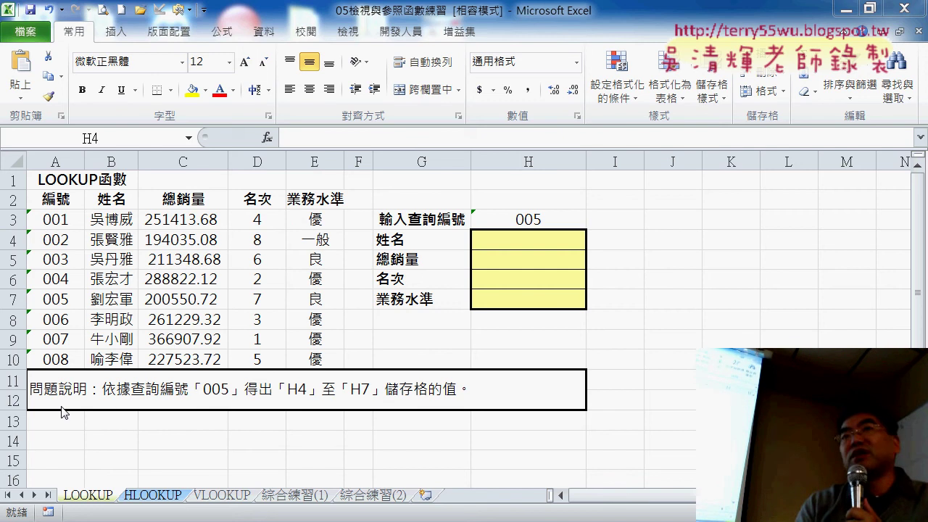
click(47, 419)
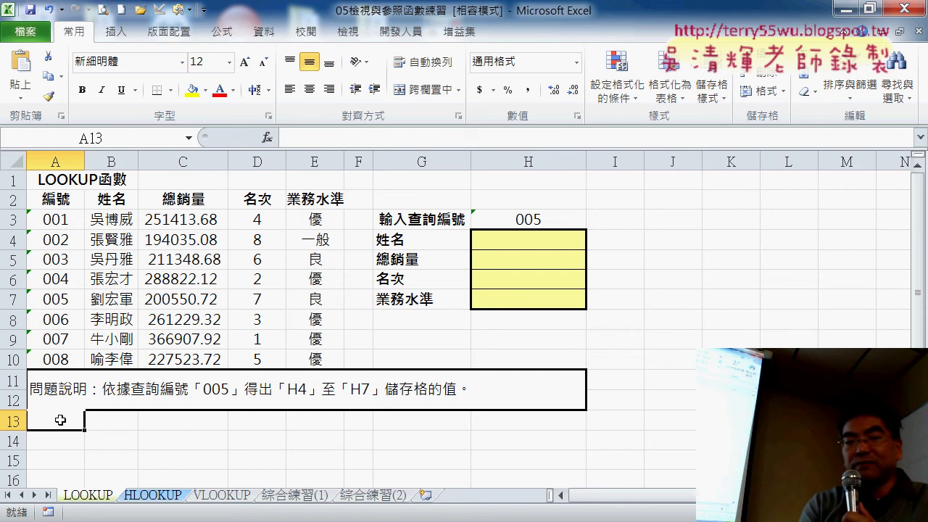
key(ctrl+Down)
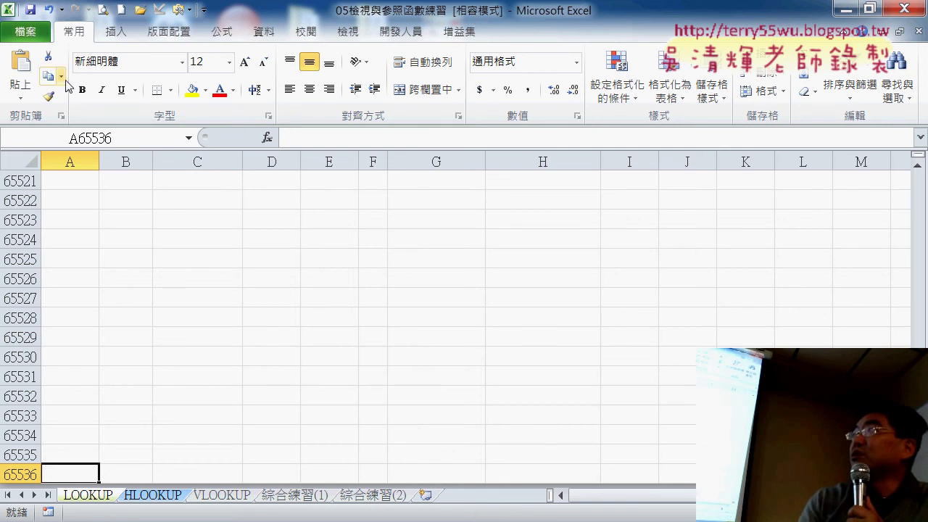
- Save 05檢視與參照函數練習 as an Excel 活頁簿 file, confirm, and close its window
click(25, 32)
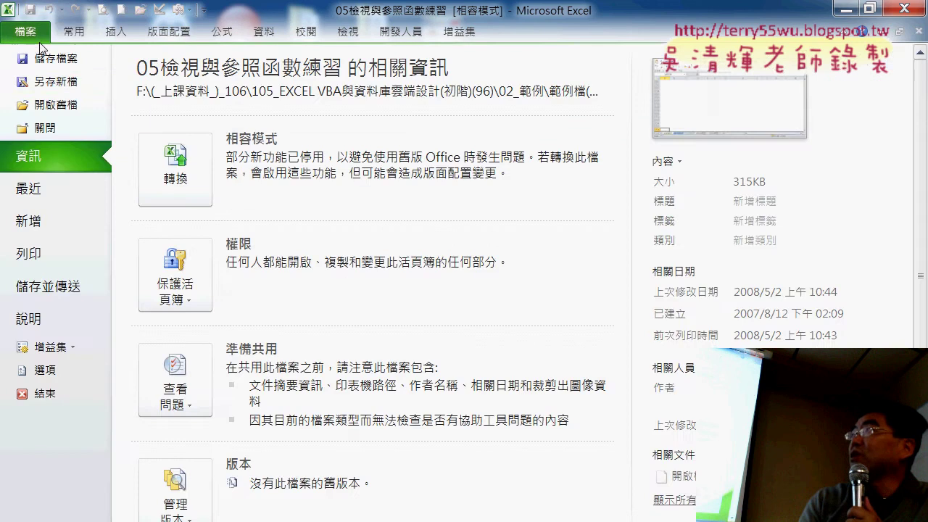
click(70, 85)
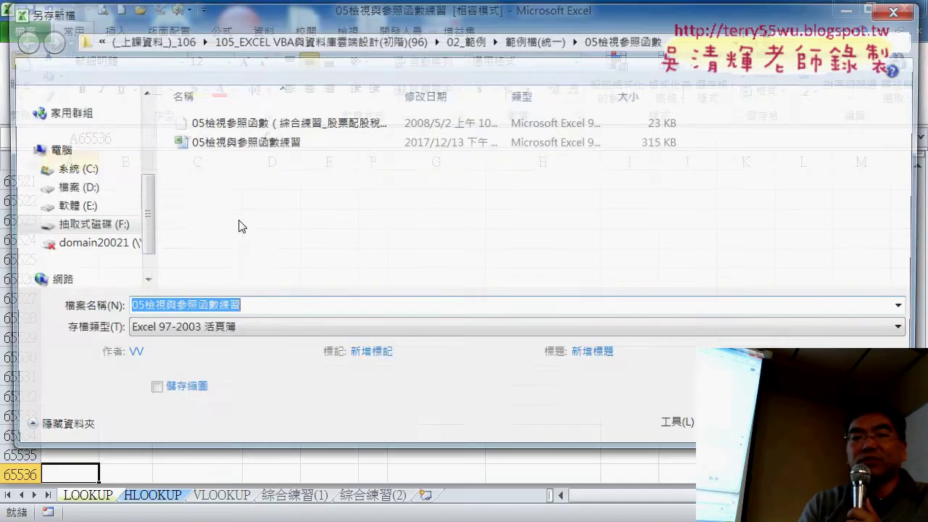
click(265, 336)
click(265, 336)
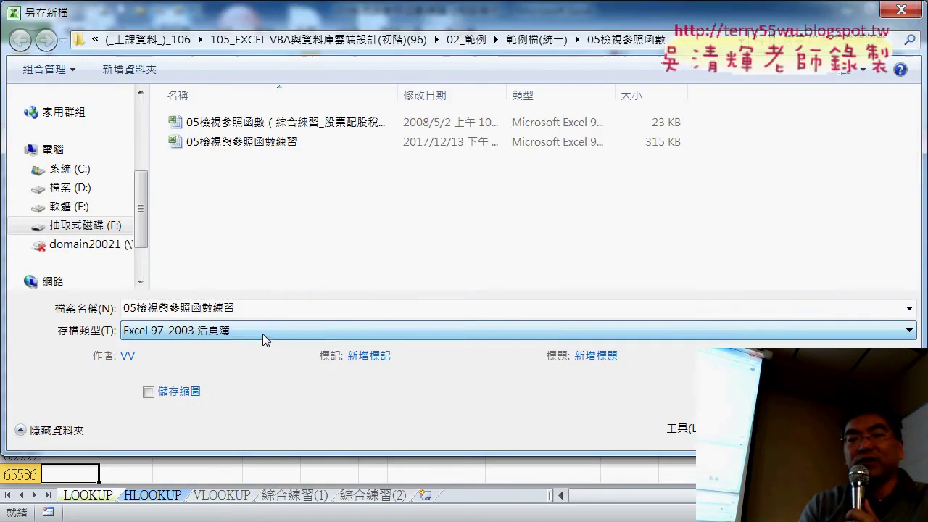
click(178, 335)
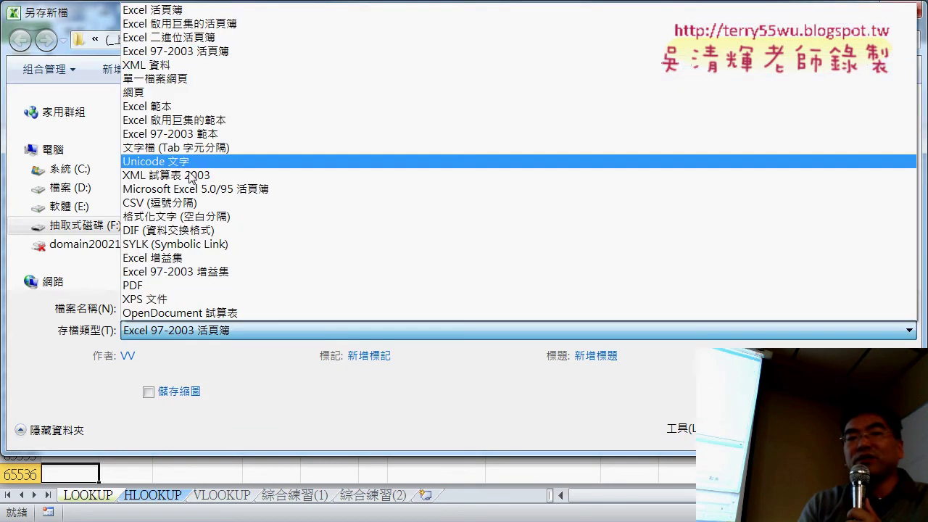
click(184, 11)
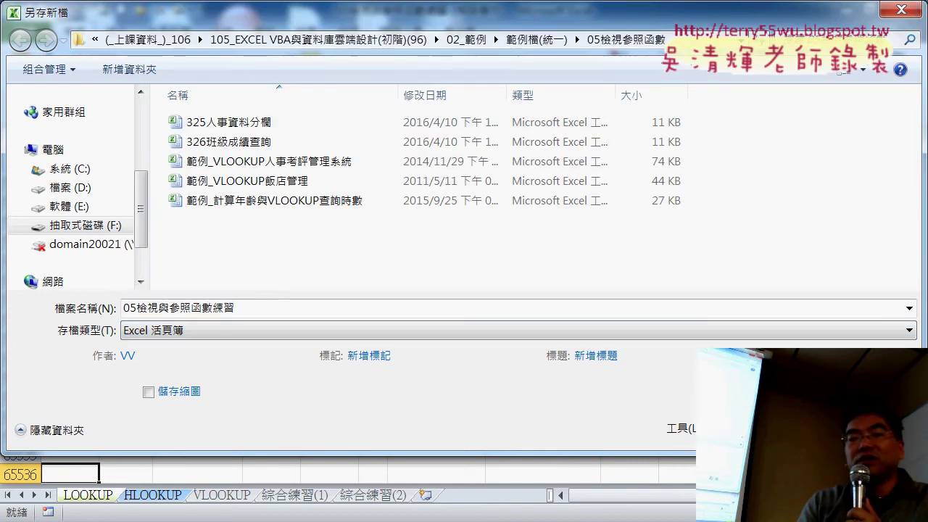
click(178, 308)
key(Return)
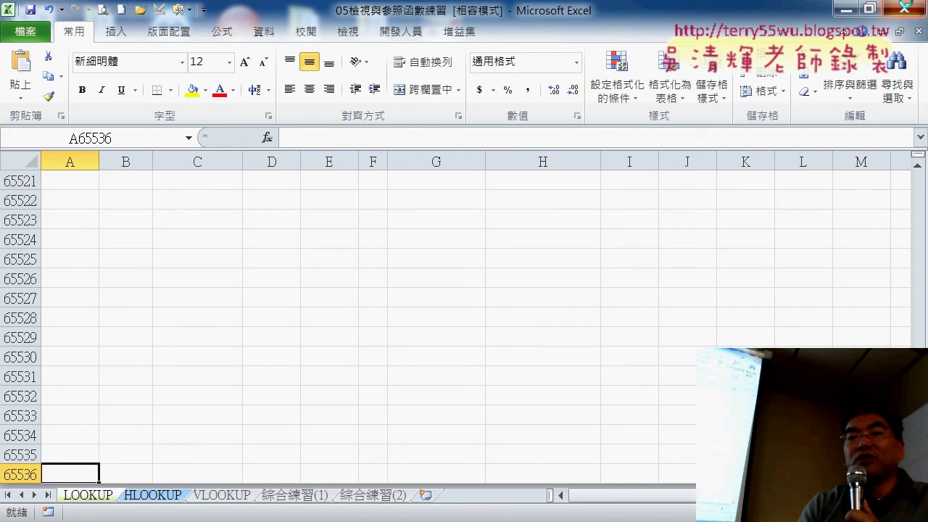
click(904, 7)
- Close the other workbook, sort the folder by date modified, and open the 2017 05檢視與參照函數練習 file
click(904, 8)
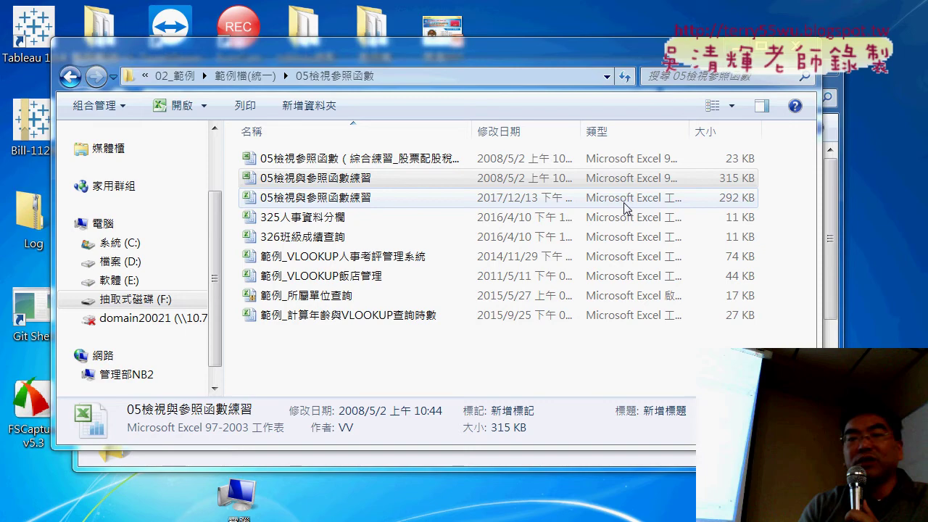
click(511, 132)
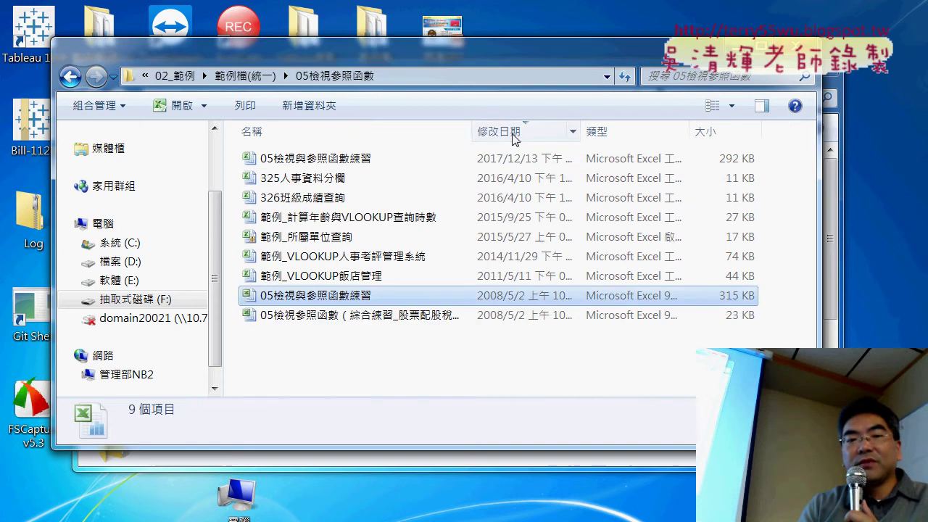
click(396, 158)
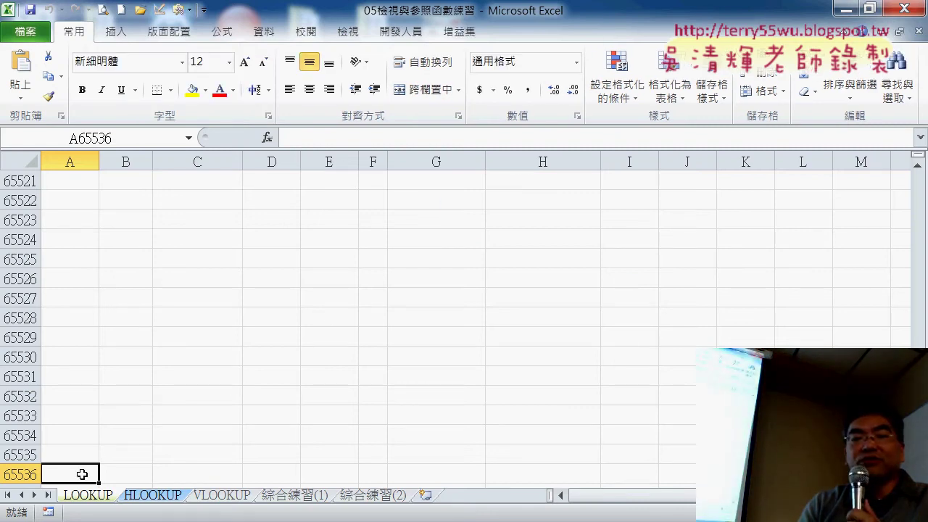
- Show the new sheet reaching row 1048576, then return via column C to C10 and the table's top
scroll(173, 403, down, 1)
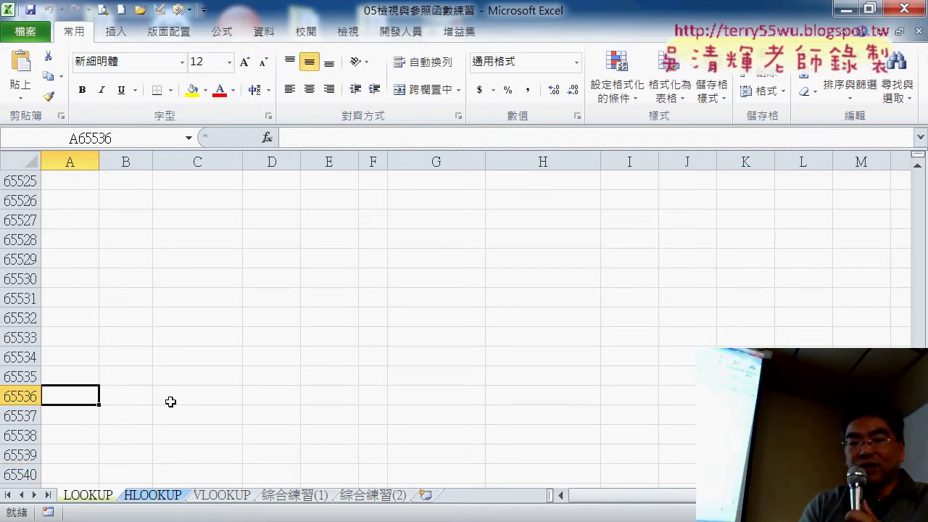
key(ctrl+Down)
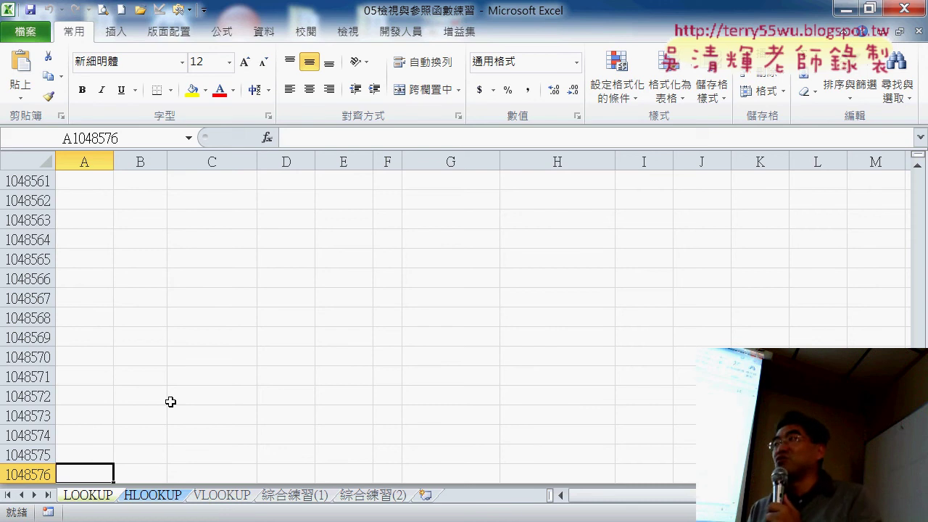
key(Up)
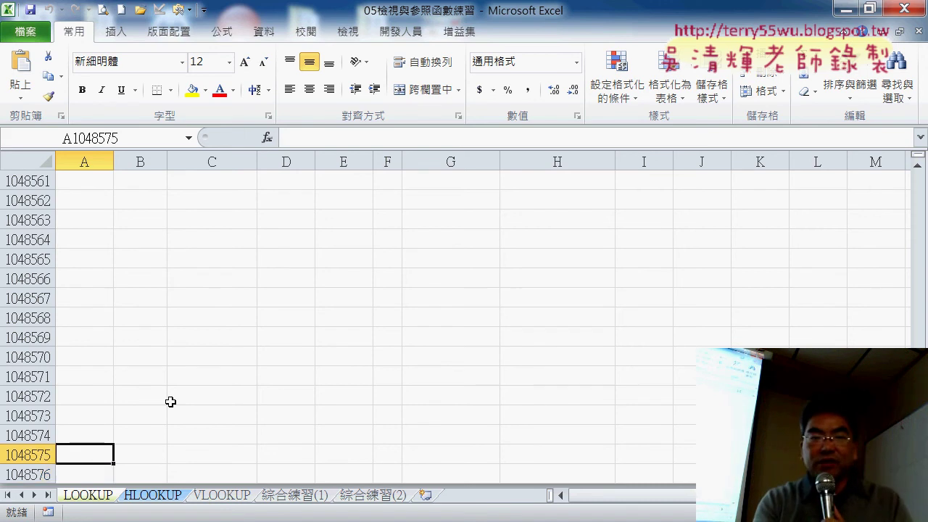
key(Up)
key(Up)
key(Up)
click(171, 401)
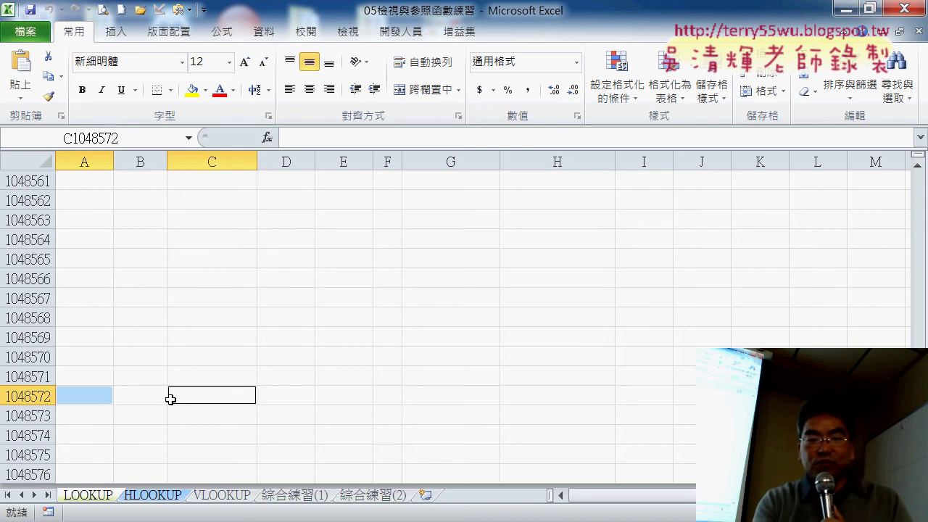
key(ctrl+Up)
scroll(223, 420, up, 3)
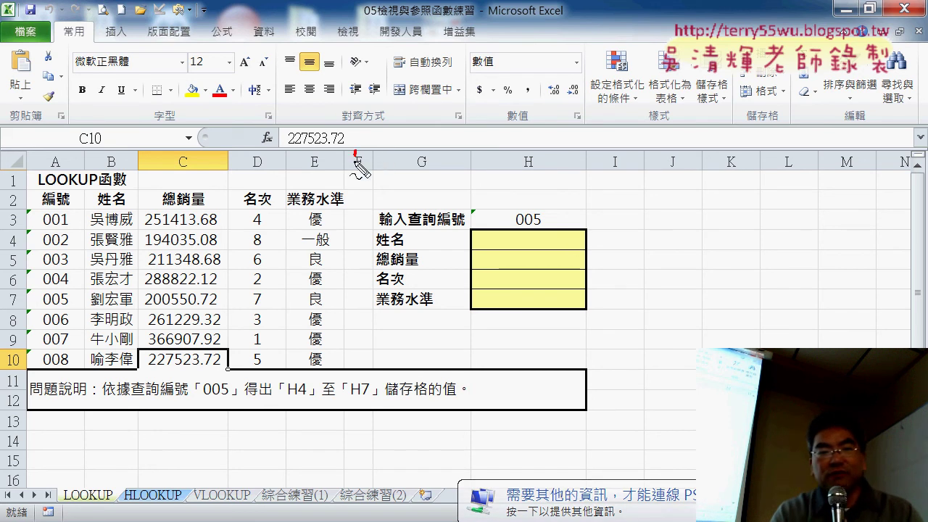
drag(355, 155, 345, 403)
mouse_move(314, 178)
mouse_down()
mouse_move(289, 168)
mouse_move(296, 208)
mouse_up()
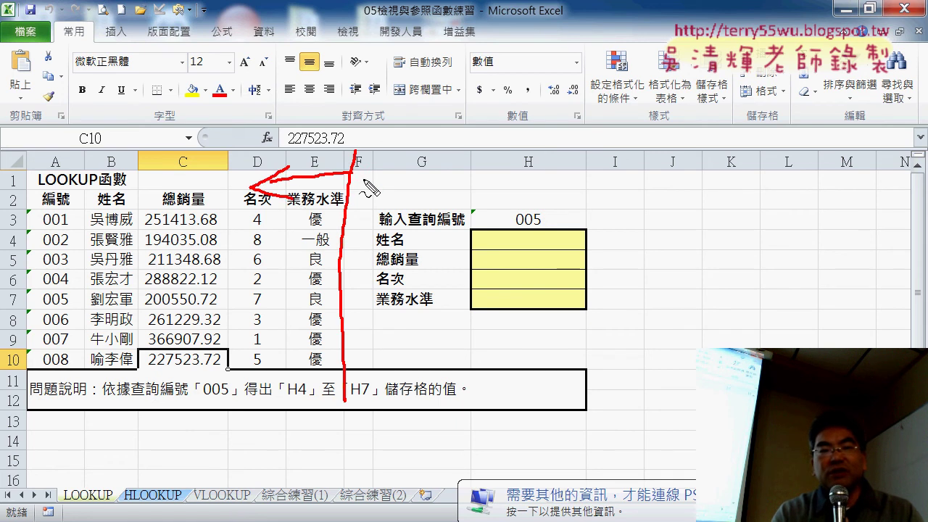
drag(362, 178, 447, 174)
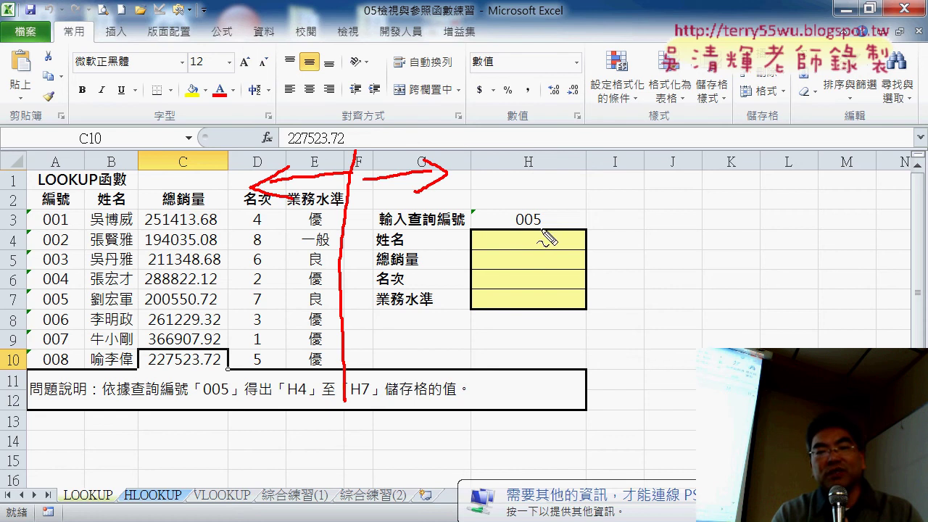
drag(543, 232, 551, 217)
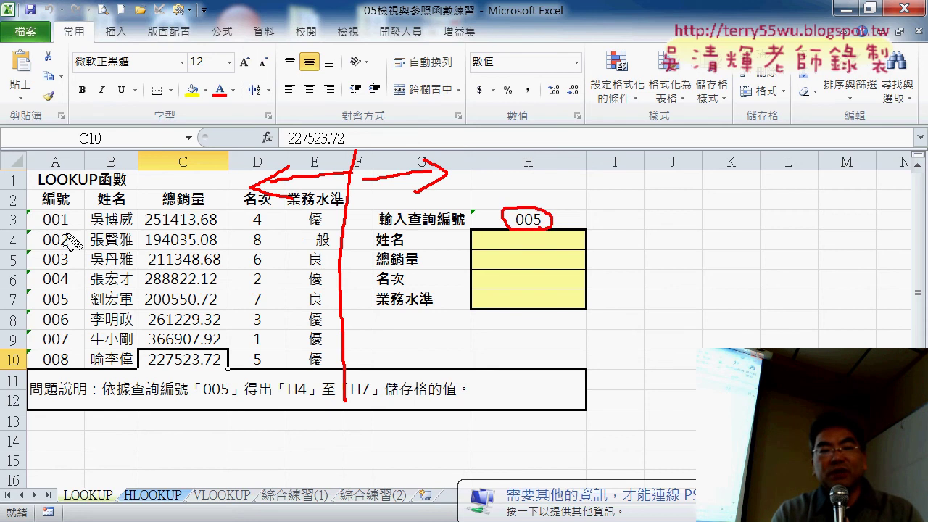
drag(49, 308, 66, 324)
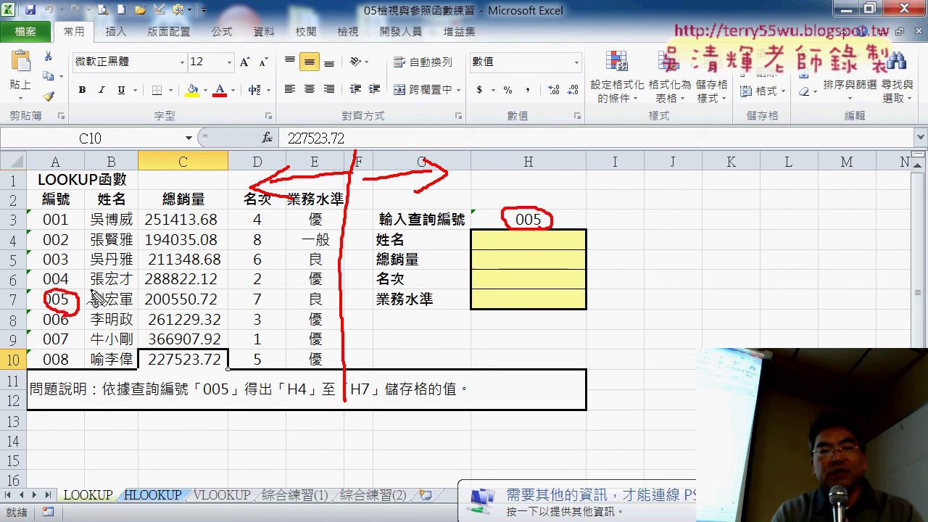
mouse_move(91, 289)
mouse_down()
mouse_move(318, 290)
mouse_move(107, 314)
mouse_up()
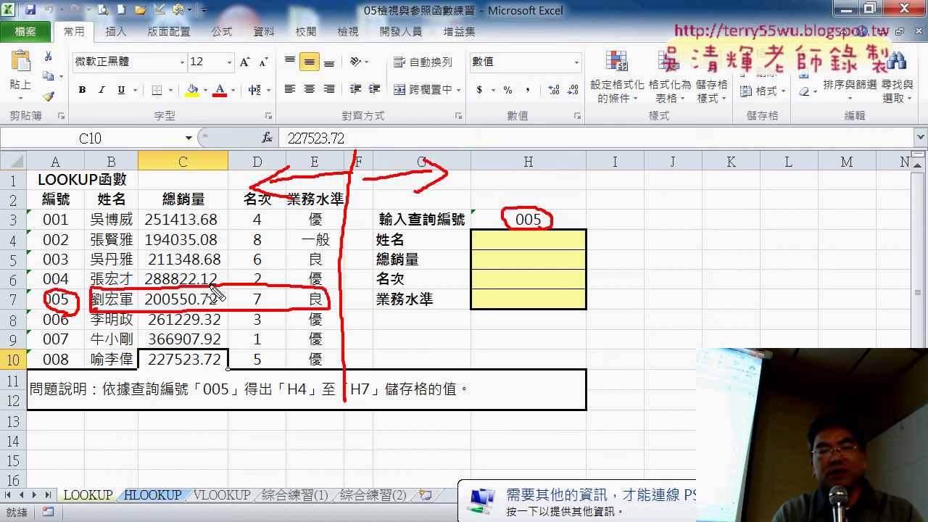
drag(467, 229, 468, 305)
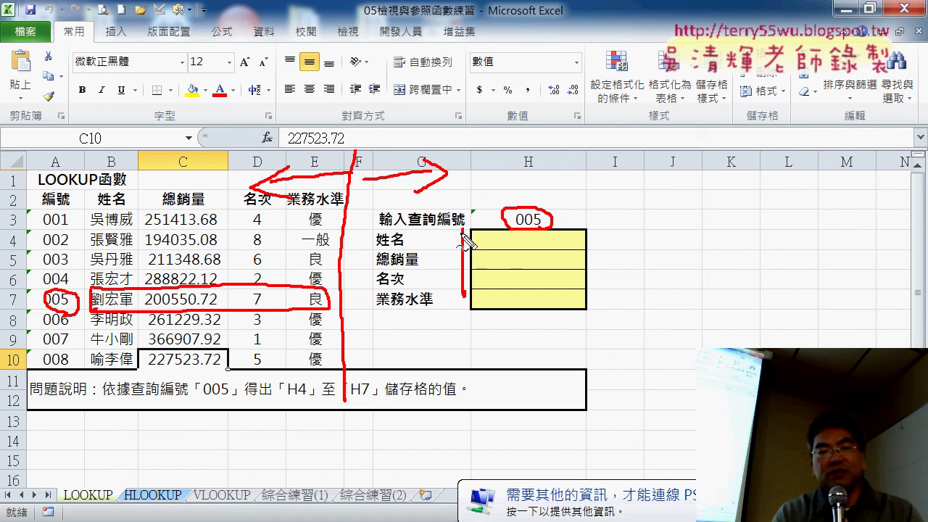
mouse_move(463, 231)
mouse_down()
mouse_move(583, 261)
mouse_move(419, 317)
mouse_up()
mouse_move(288, 262)
mouse_down()
mouse_move(424, 263)
mouse_move(424, 275)
mouse_up()
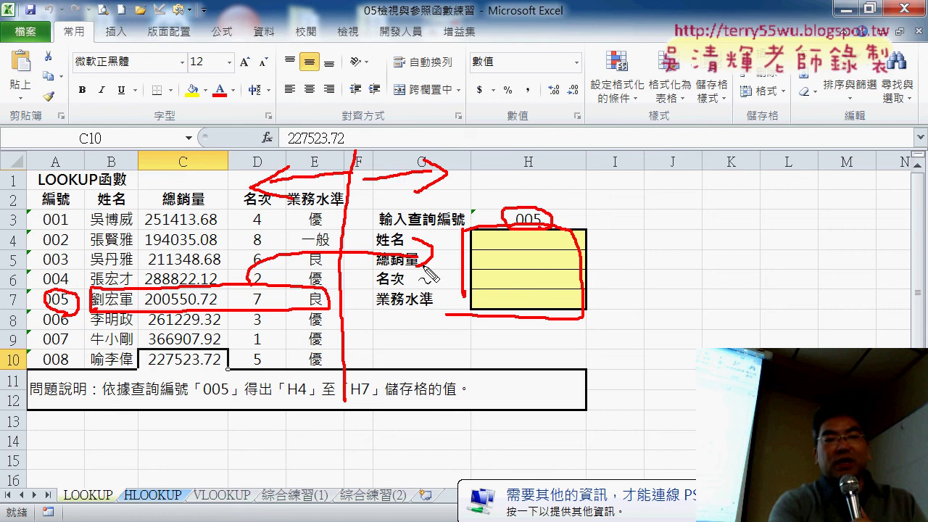
key(Escape)
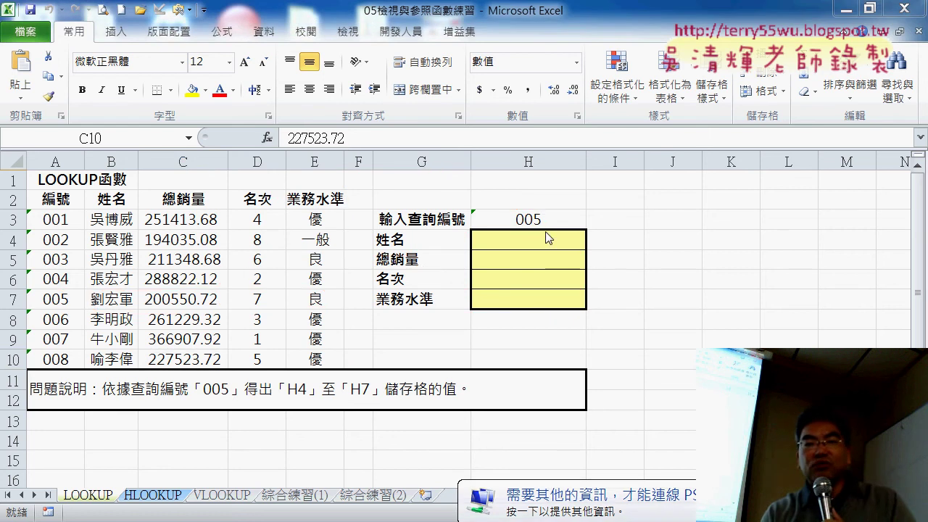
click(548, 237)
click(267, 138)
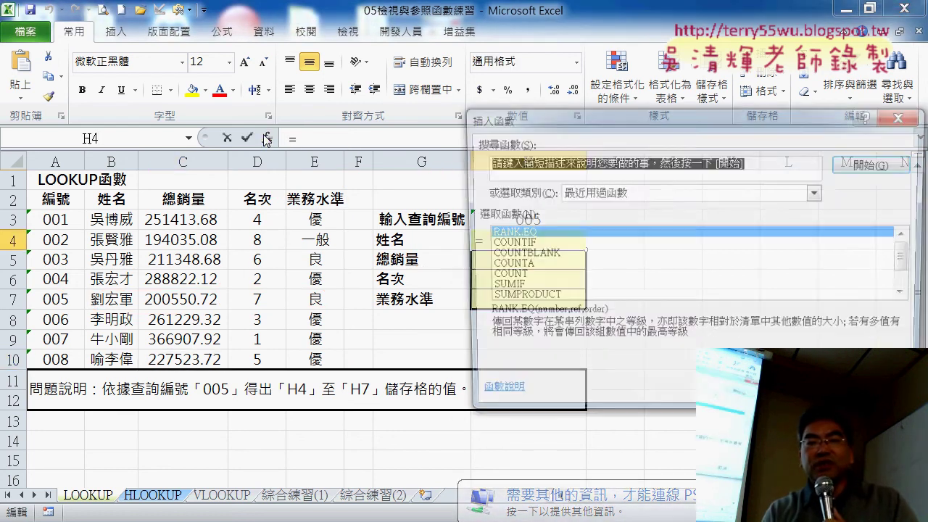
drag(568, 116, 263, 133)
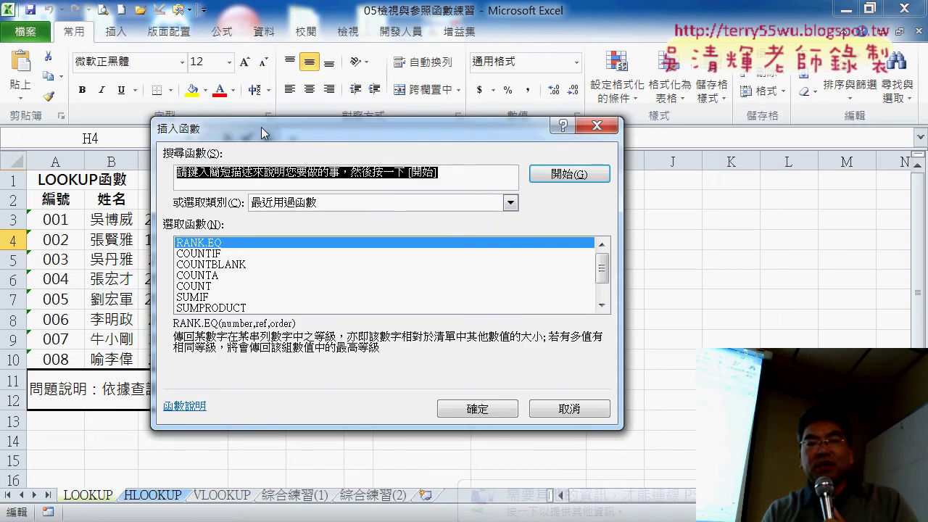
click(400, 202)
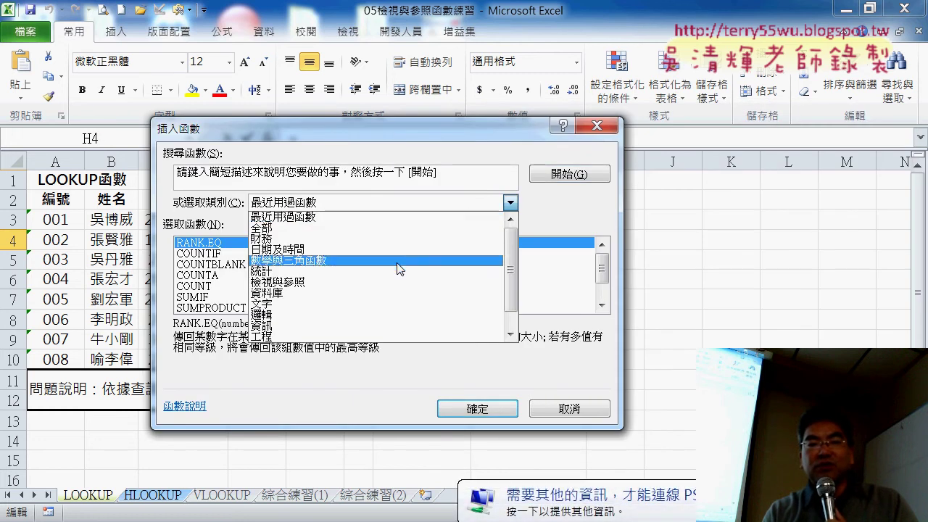
click(405, 283)
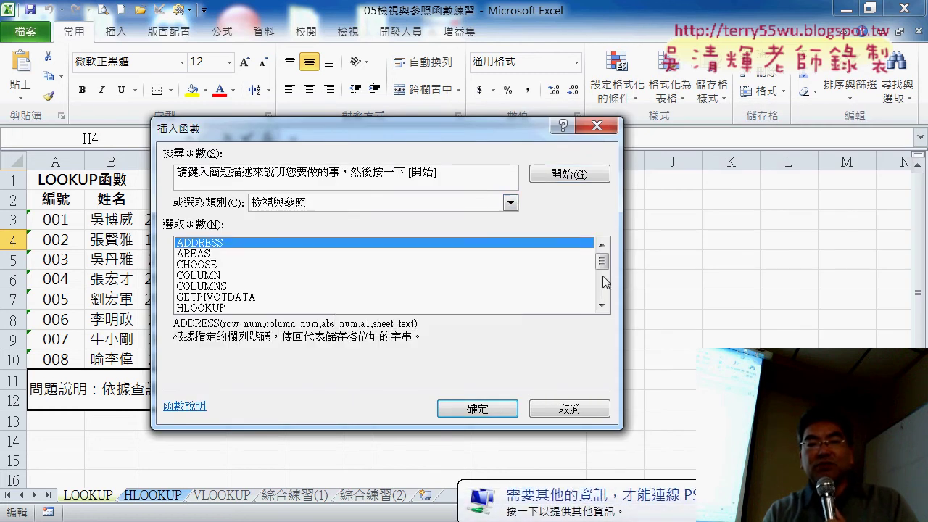
drag(602, 255, 602, 283)
click(285, 298)
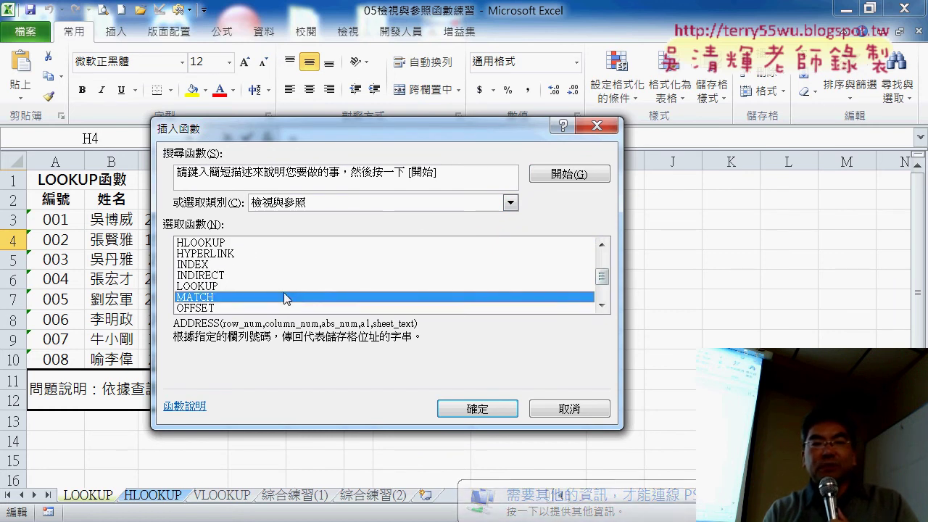
click(283, 286)
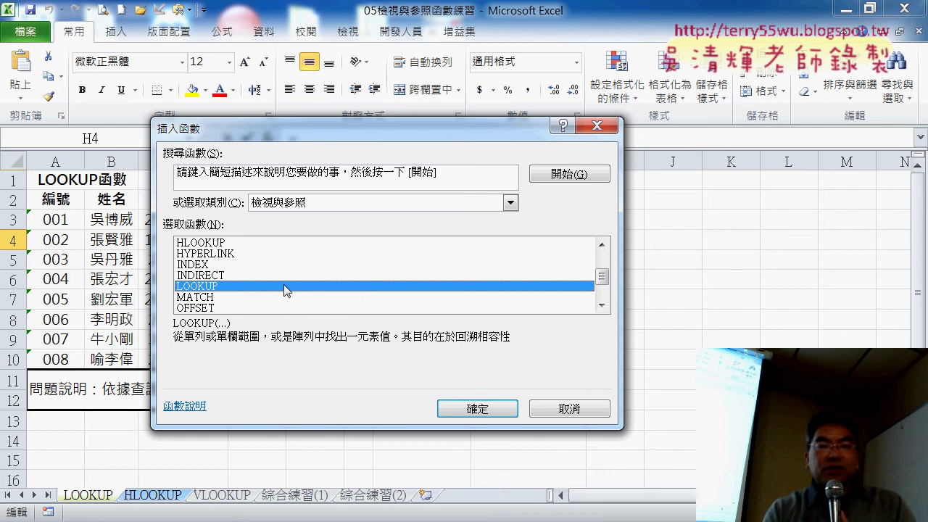
click(196, 265)
click(198, 276)
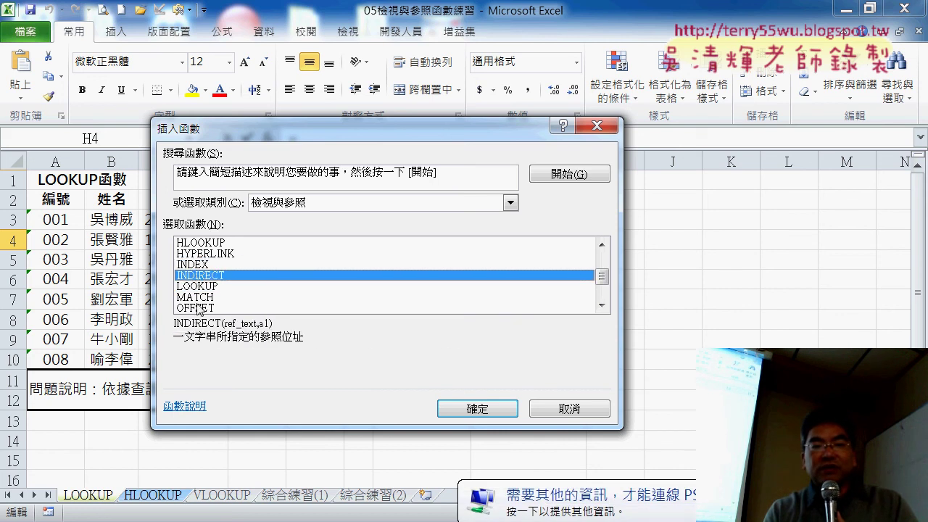
click(197, 308)
drag(600, 276, 608, 297)
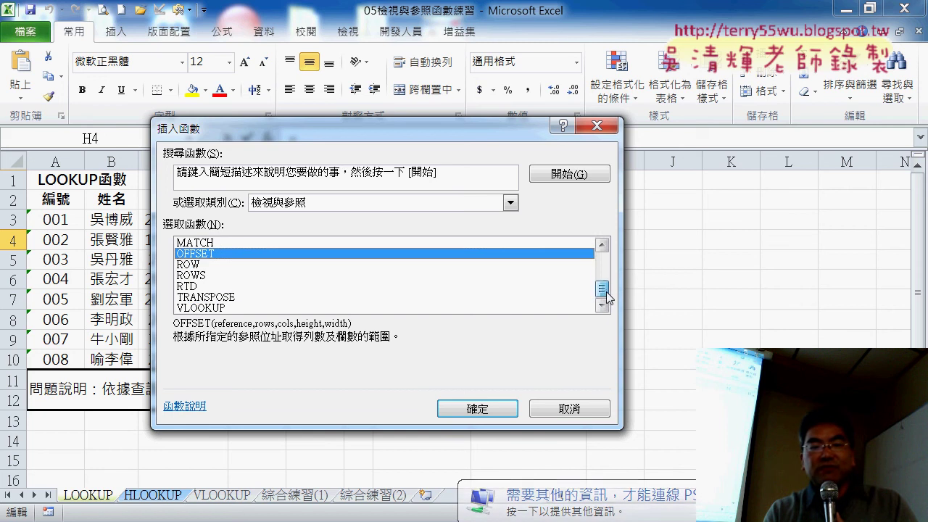
click(358, 308)
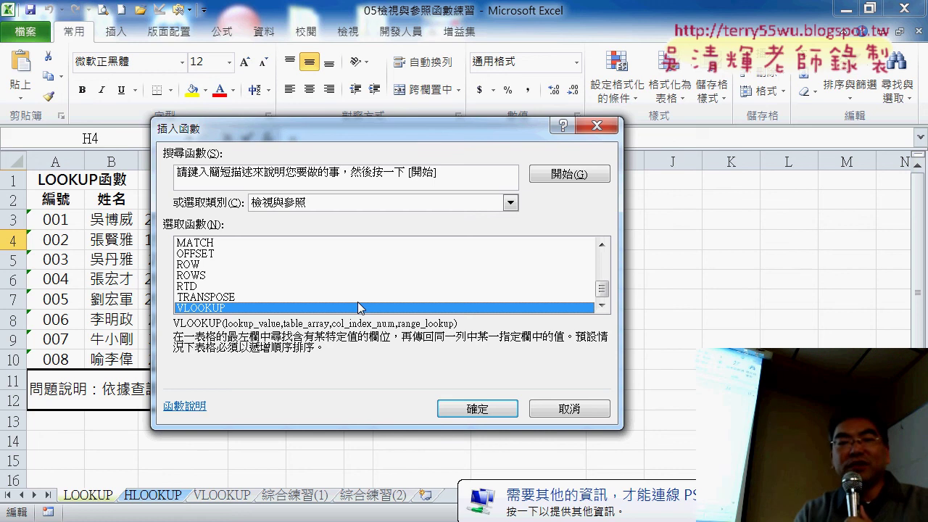
click(590, 409)
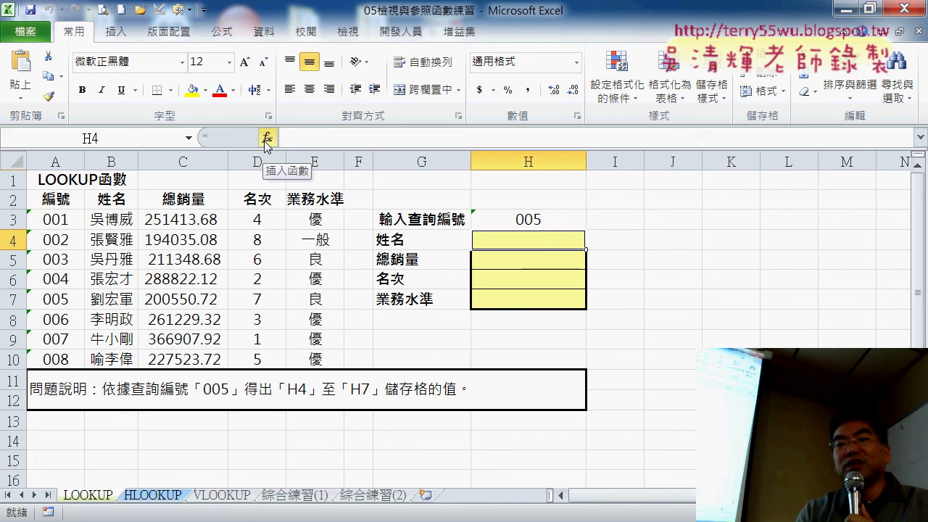
- Start a VLOOKUP in H4 from the 檢視與參照 functions and move its arguments dialog aside
click(543, 220)
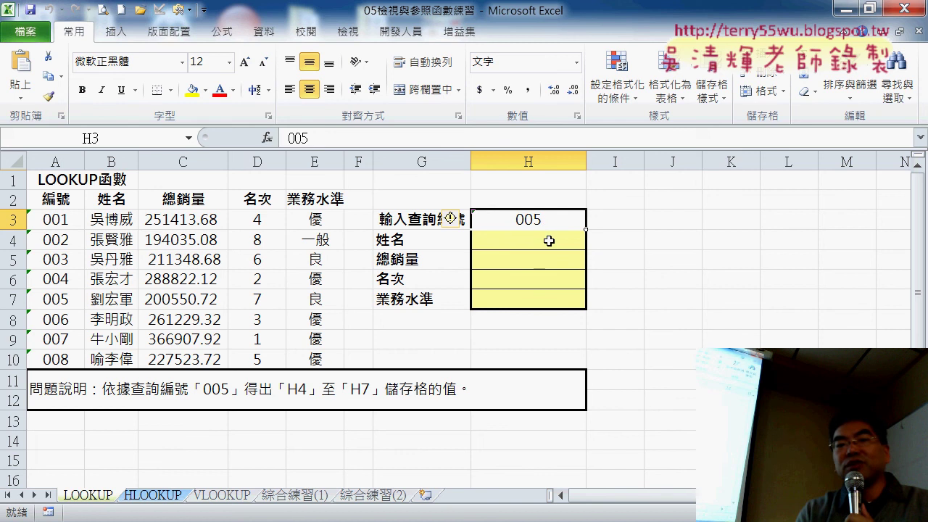
click(548, 241)
click(268, 137)
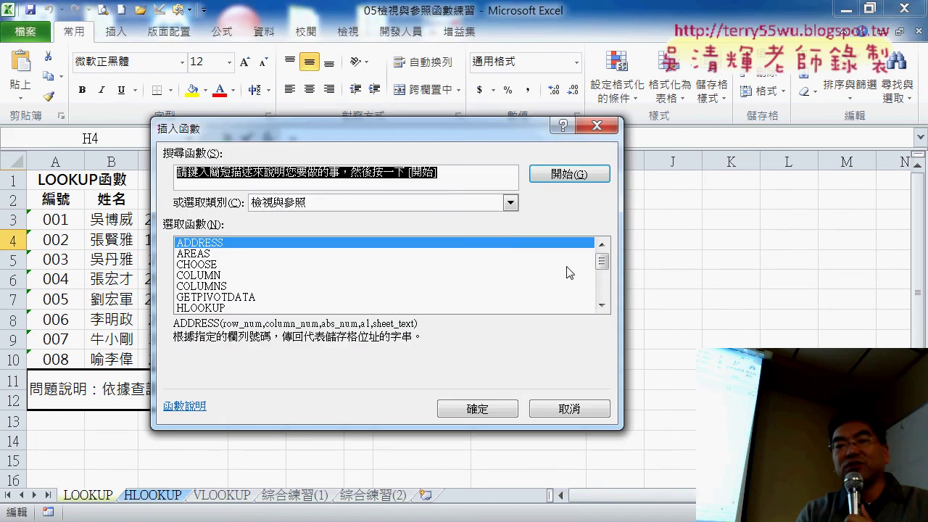
drag(602, 260, 601, 288)
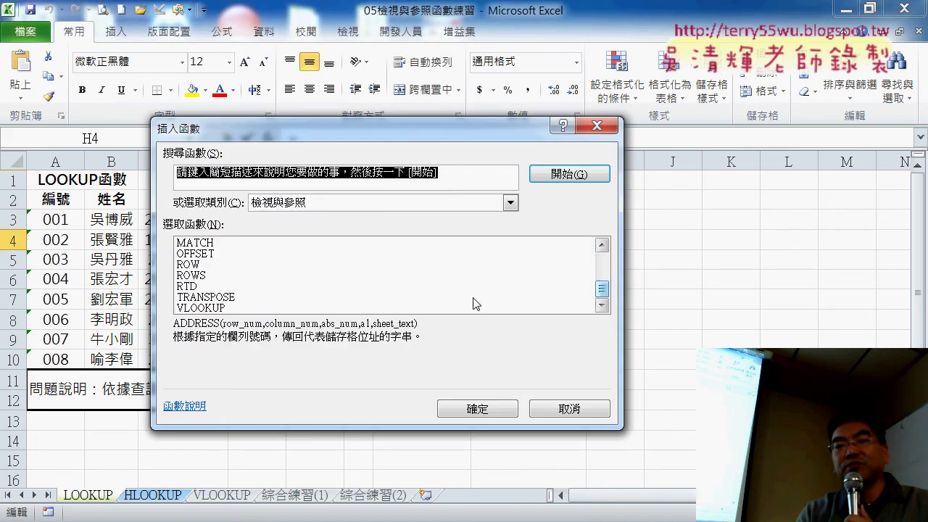
double_click(433, 305)
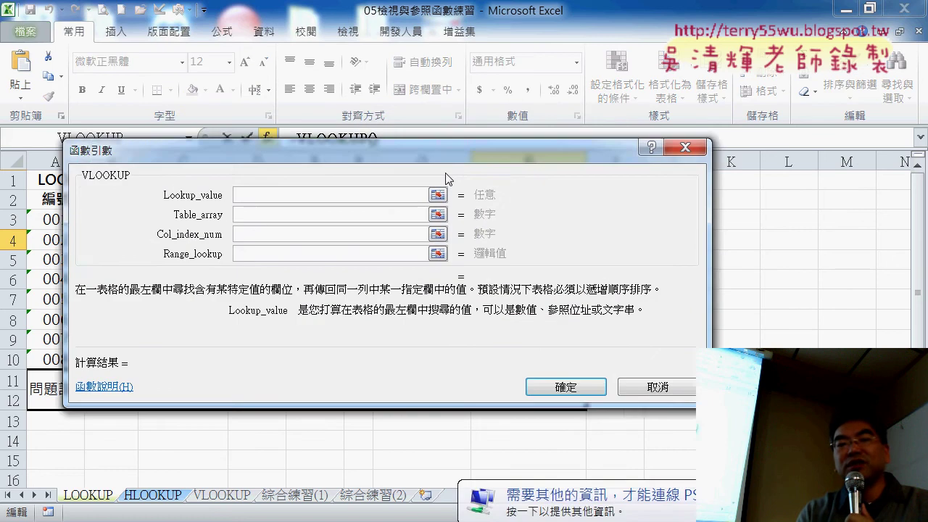
mouse_move(455, 164)
mouse_down()
mouse_move(527, 316)
mouse_move(703, 266)
mouse_up()
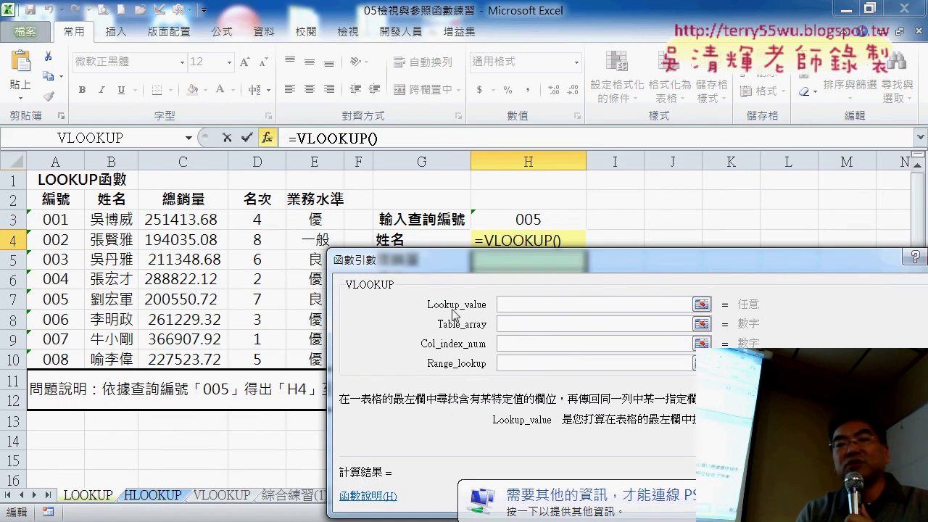
- Set the VLOOKUP lookup value to H3 and the table array to A3:E10
click(536, 220)
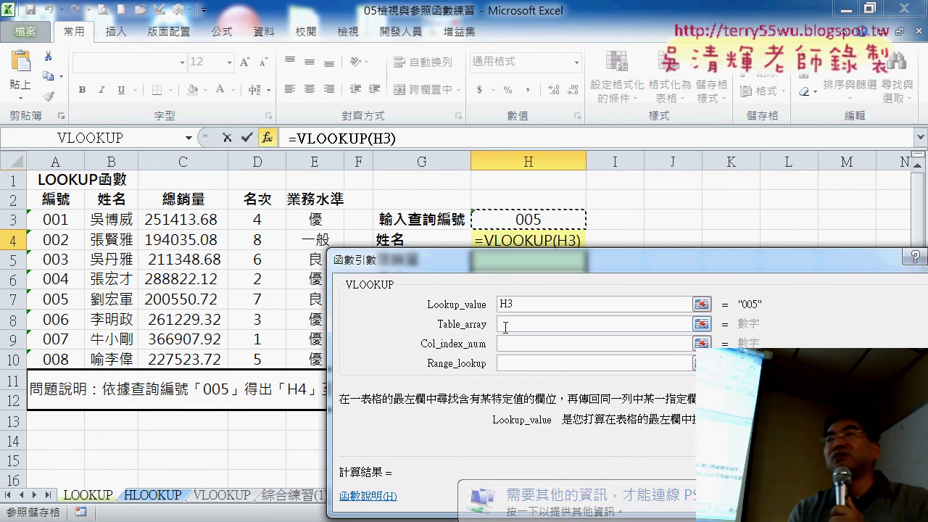
click(506, 323)
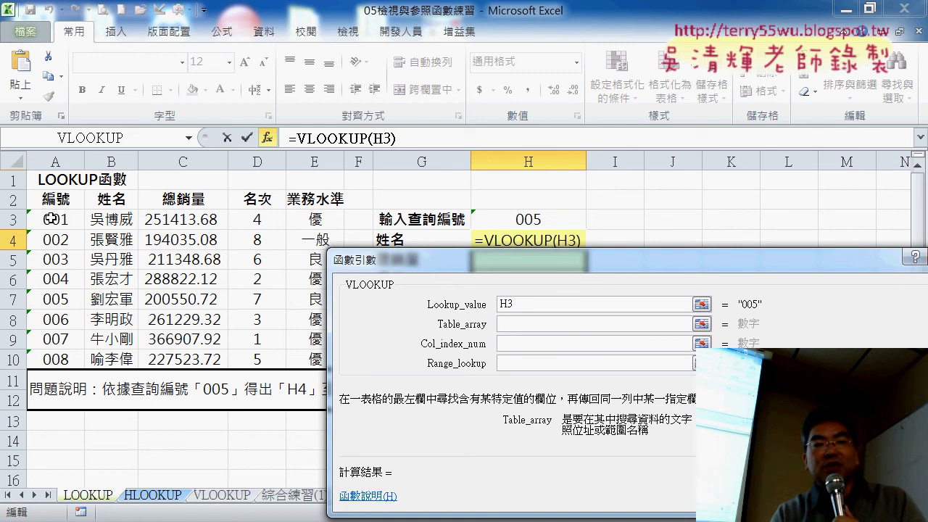
mouse_move(51, 219)
mouse_down()
mouse_move(329, 302)
mouse_move(330, 358)
mouse_up()
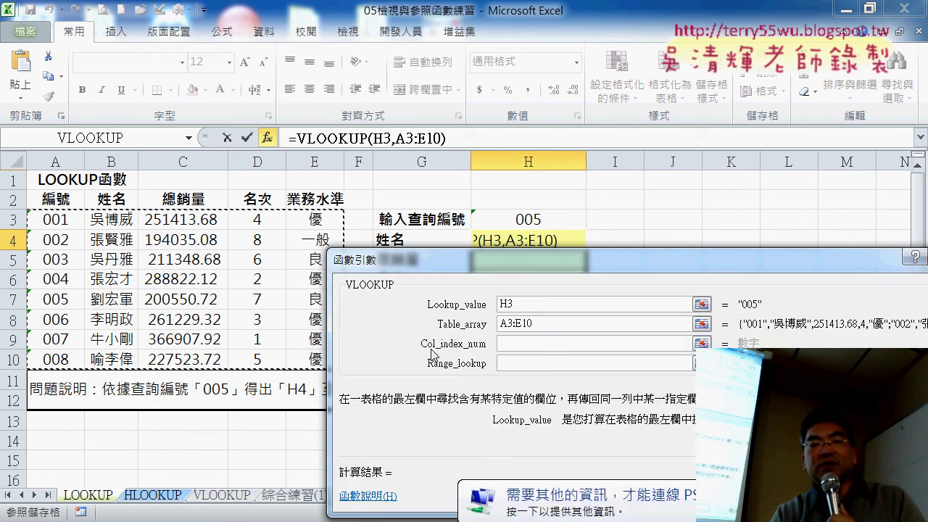
click(536, 344)
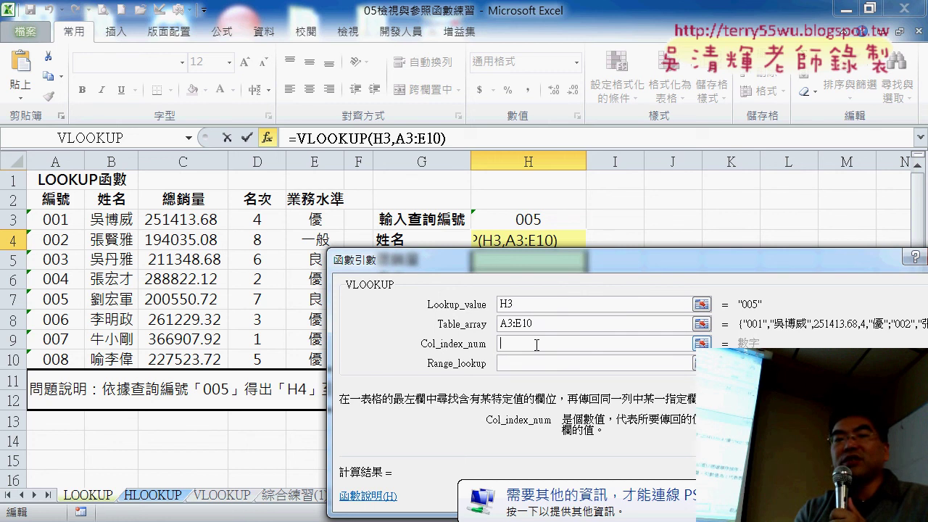
drag(550, 265, 570, 270)
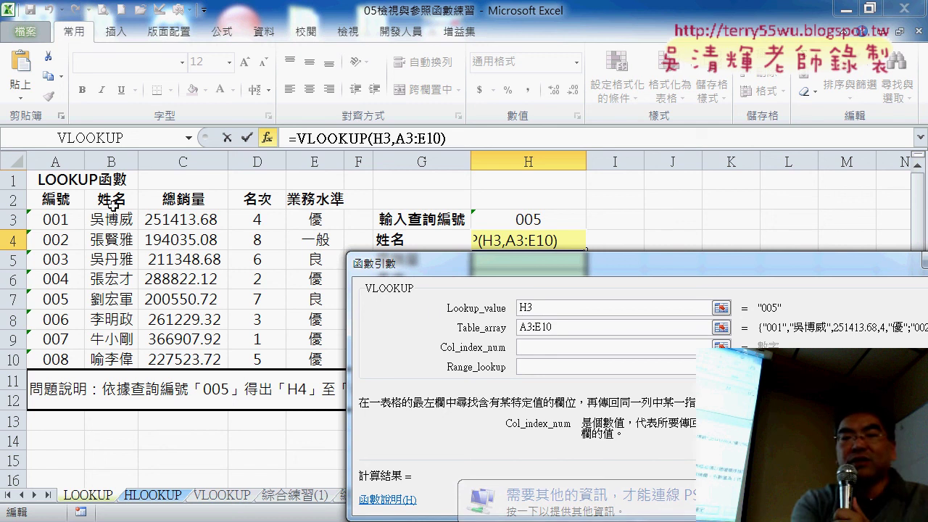
text(2)
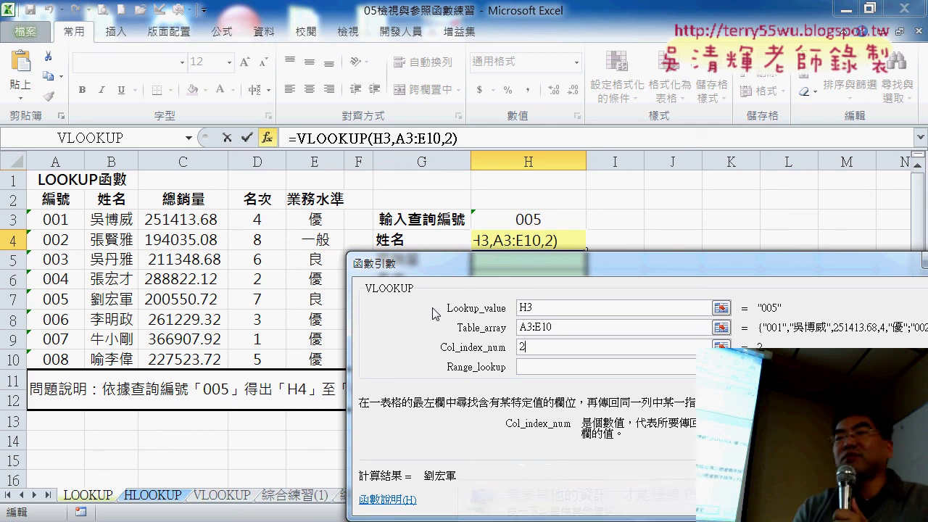
click(539, 368)
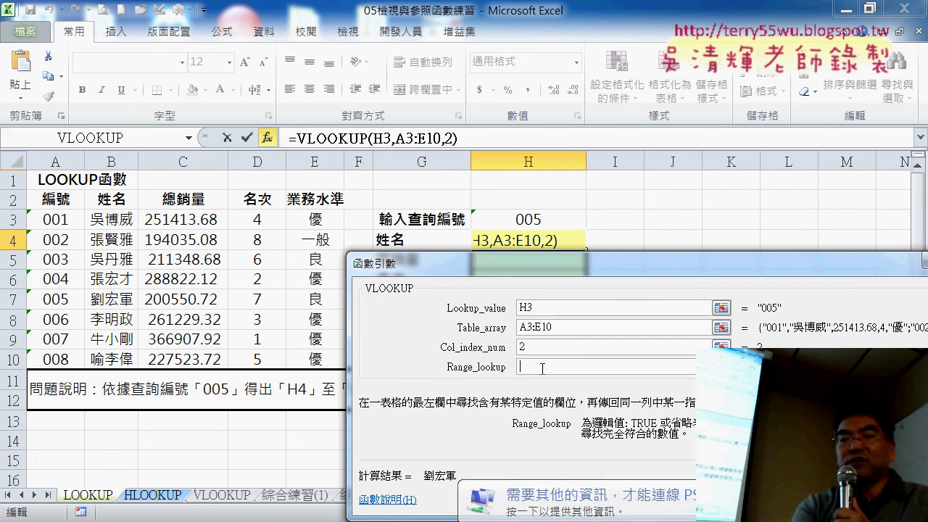
text(0)
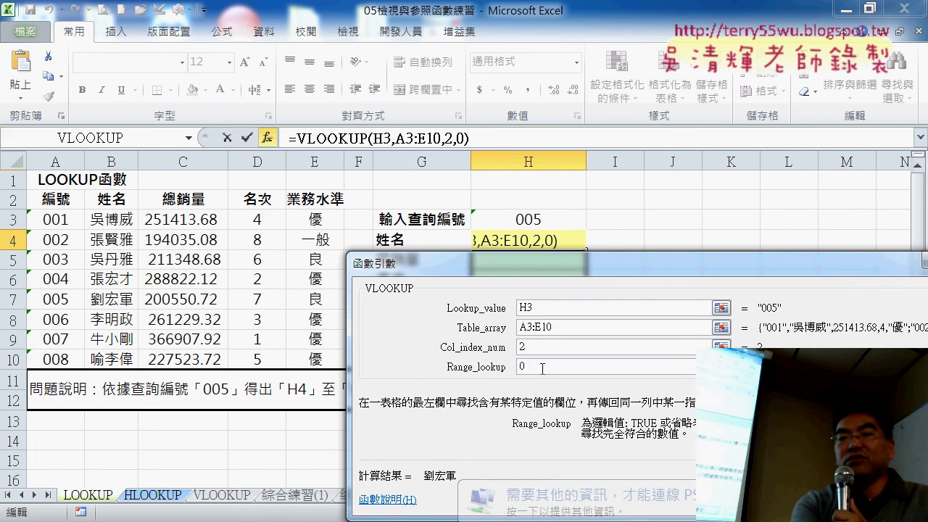
key(BackSpace)
text(1)
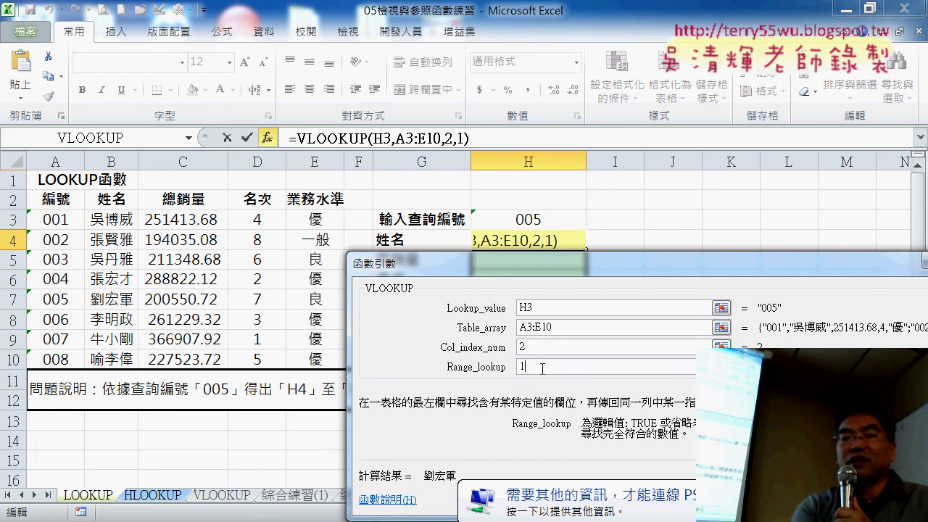
drag(542, 368, 516, 370)
text(0)
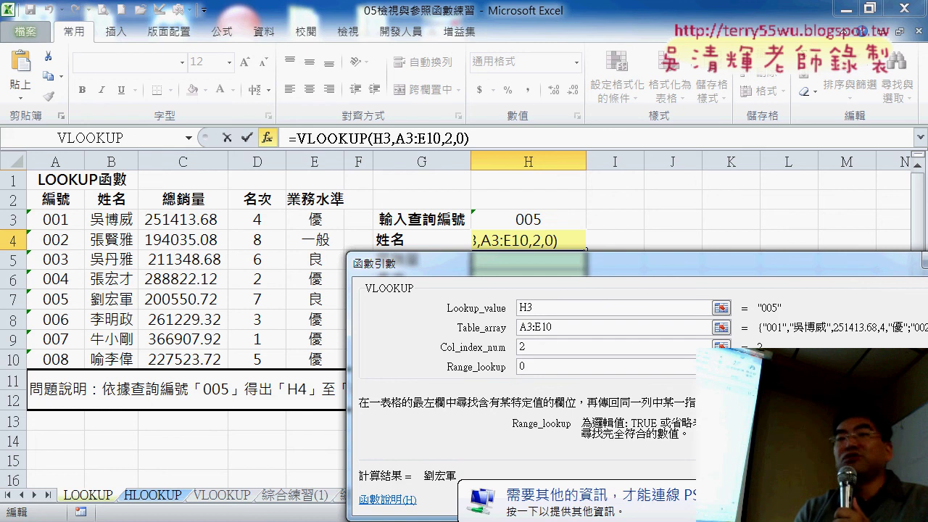
key(Return)
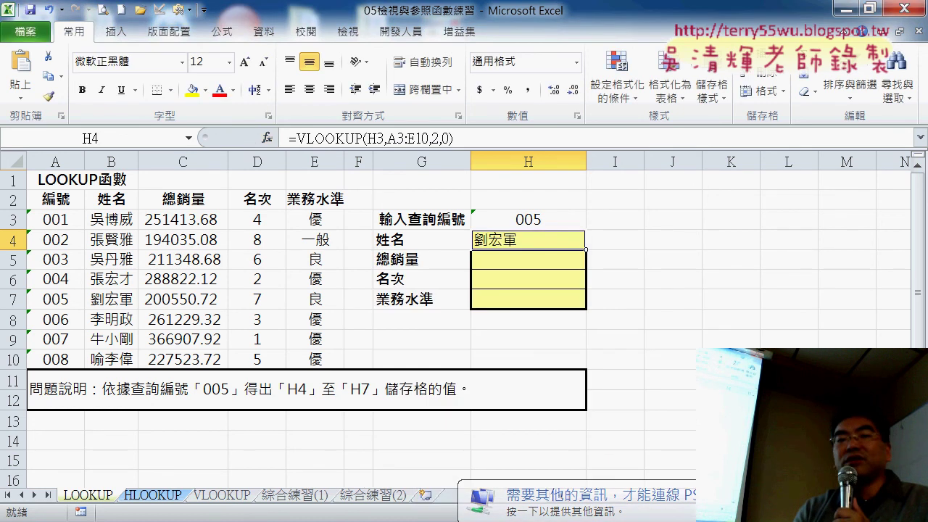
- Centre the name in H4, then reselect H4 and highlight its VLOOKUP formula in the formula bar
click(310, 89)
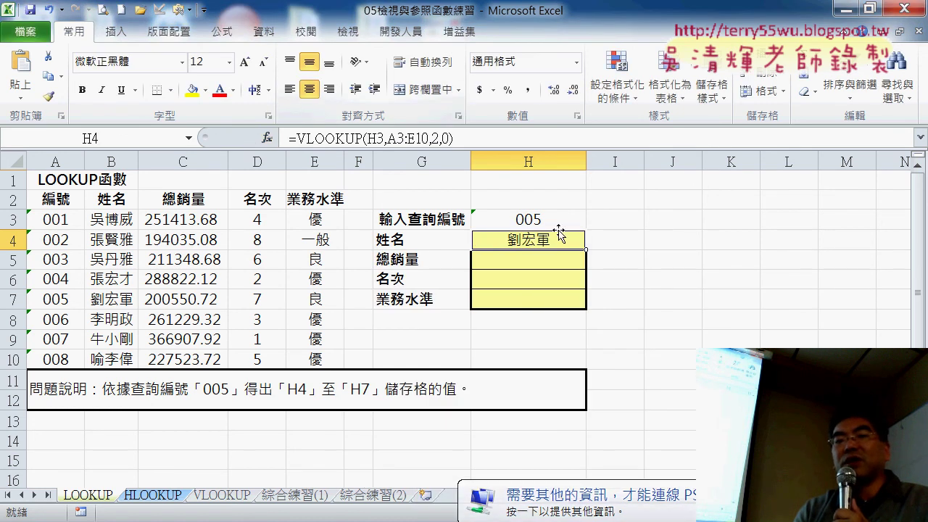
click(563, 297)
click(555, 255)
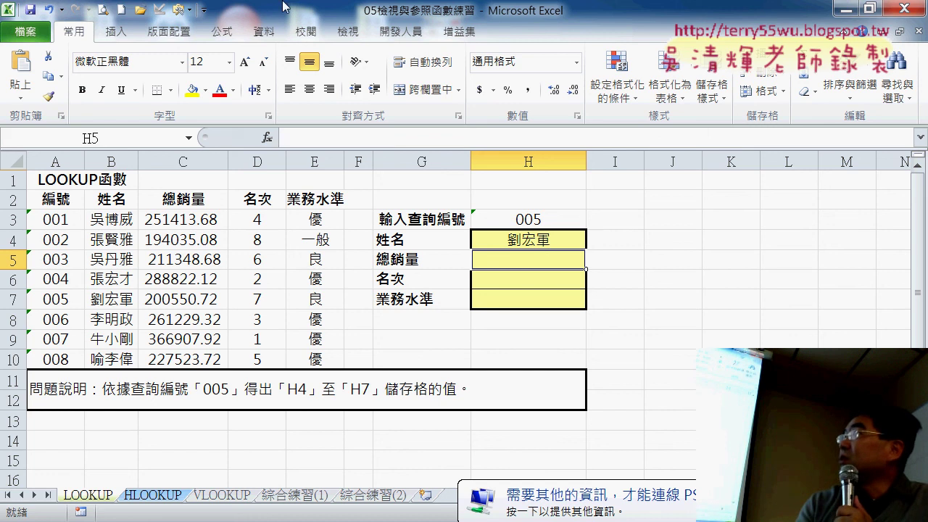
click(517, 239)
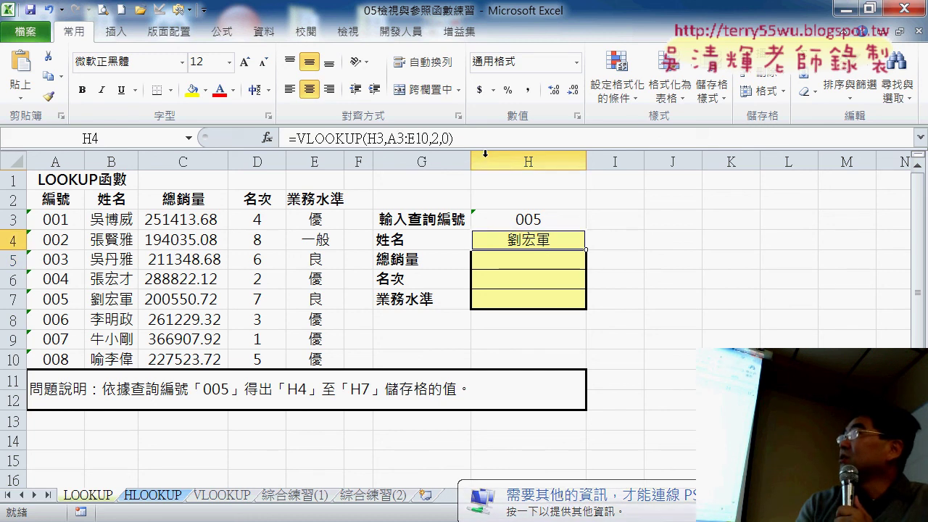
drag(454, 138, 222, 149)
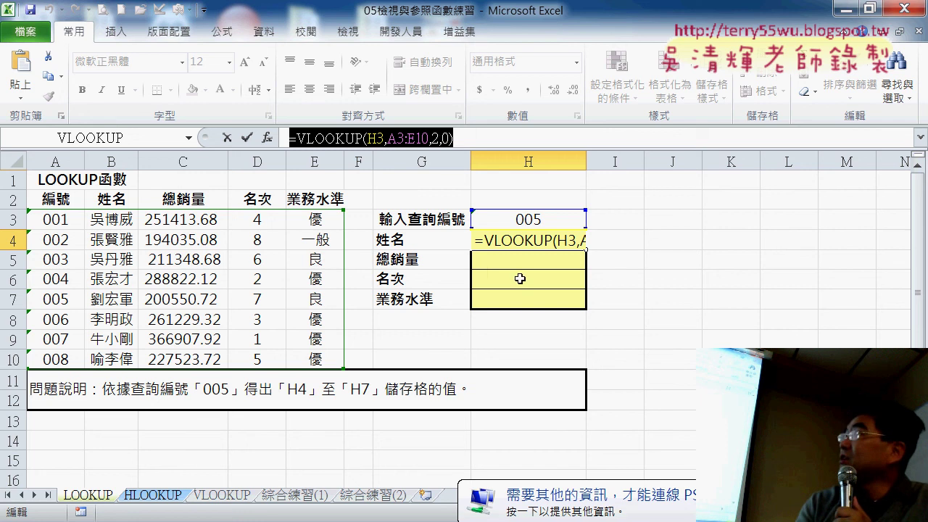
click(316, 138)
click(267, 138)
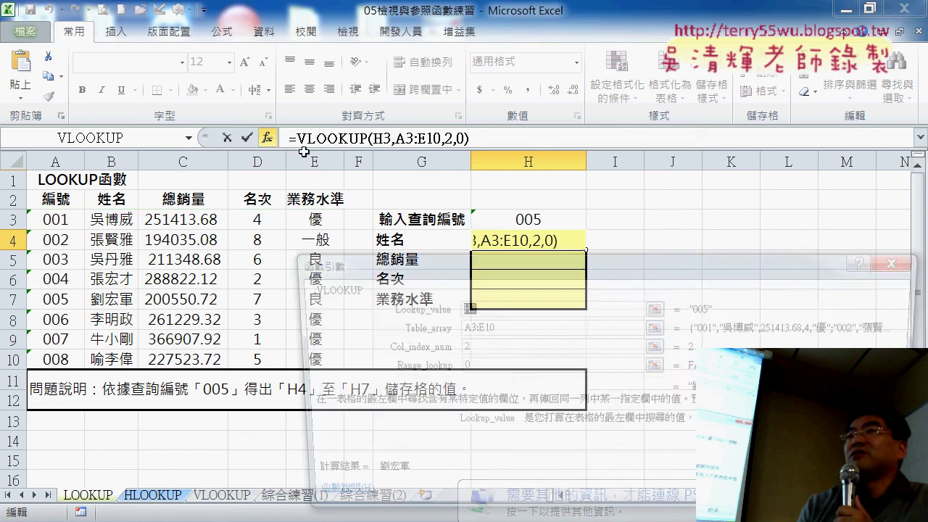
click(474, 346)
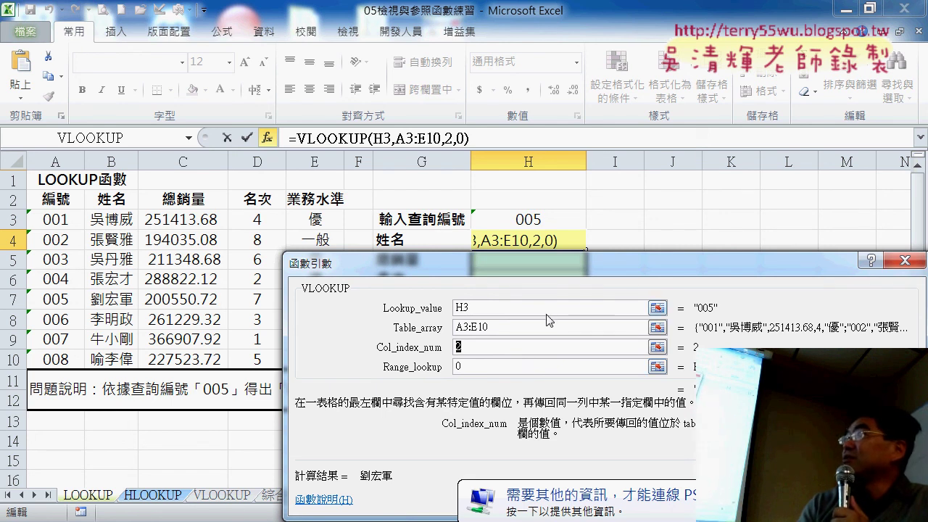
drag(523, 266, 364, 147)
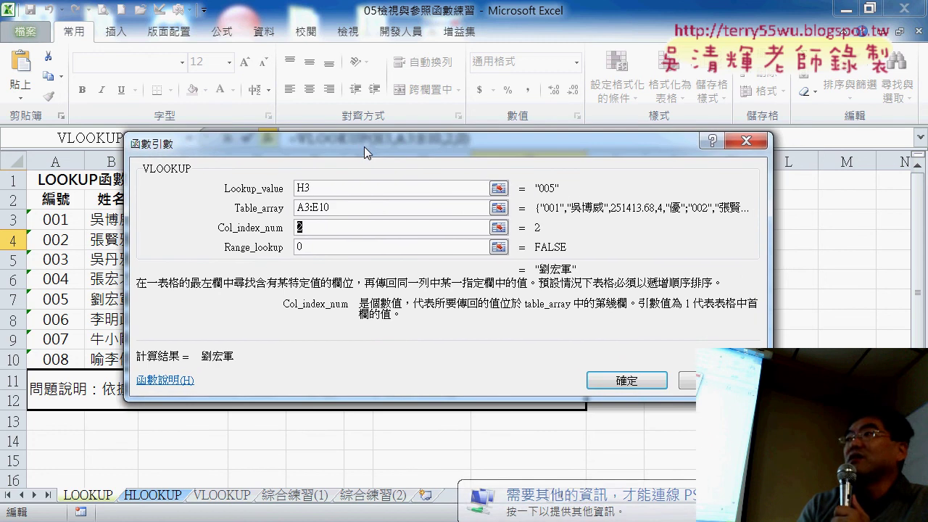
click(350, 228)
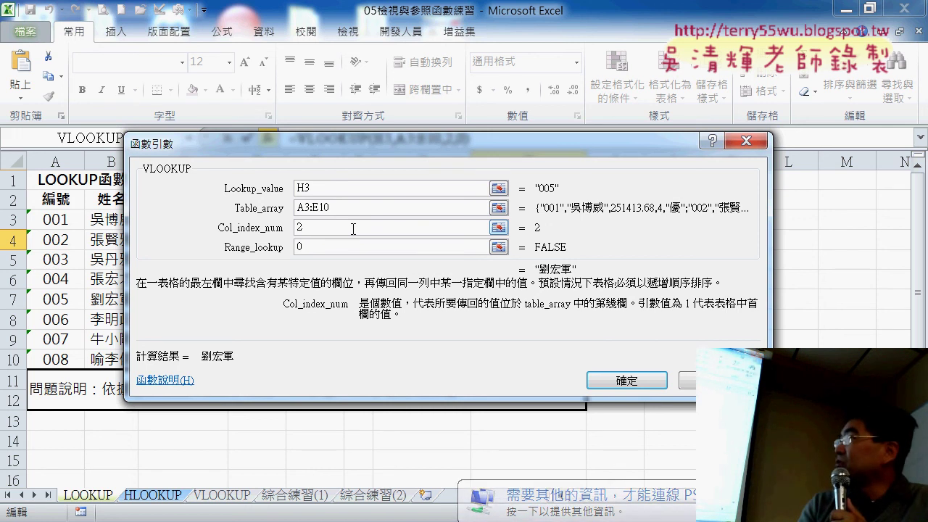
- Close the arguments window, then insert =ROW() with no reference in J4, showing 4
click(627, 379)
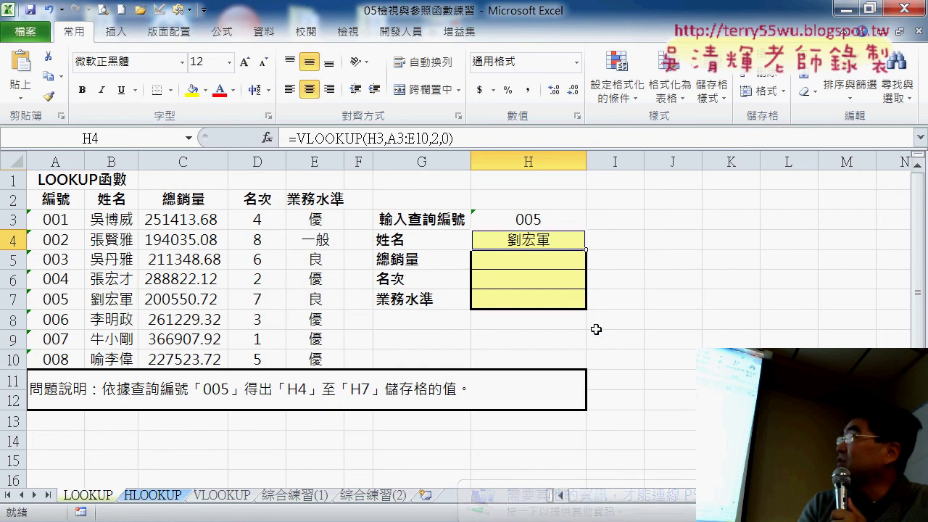
click(670, 245)
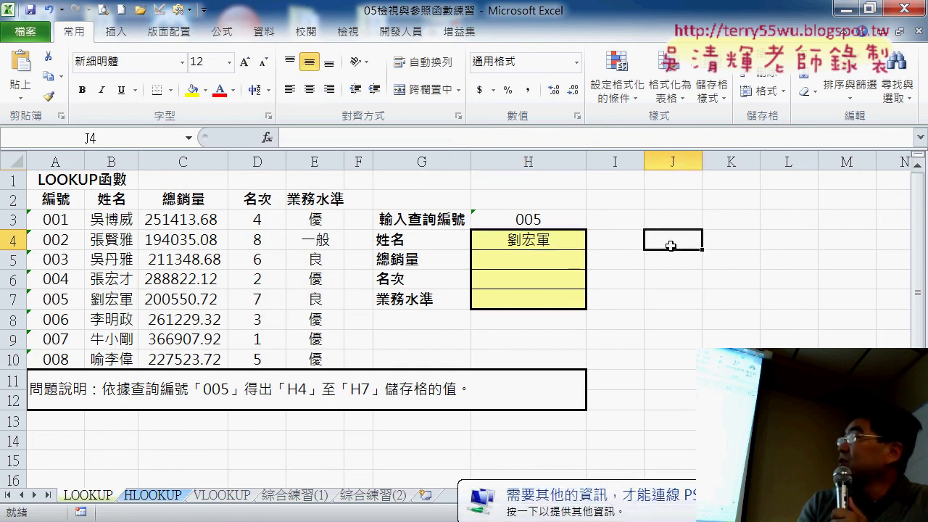
click(268, 138)
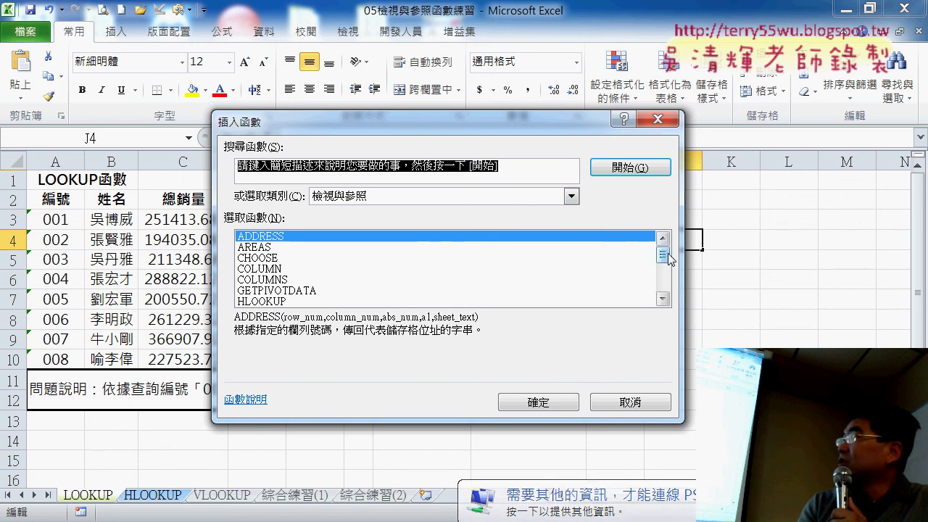
drag(664, 254, 671, 288)
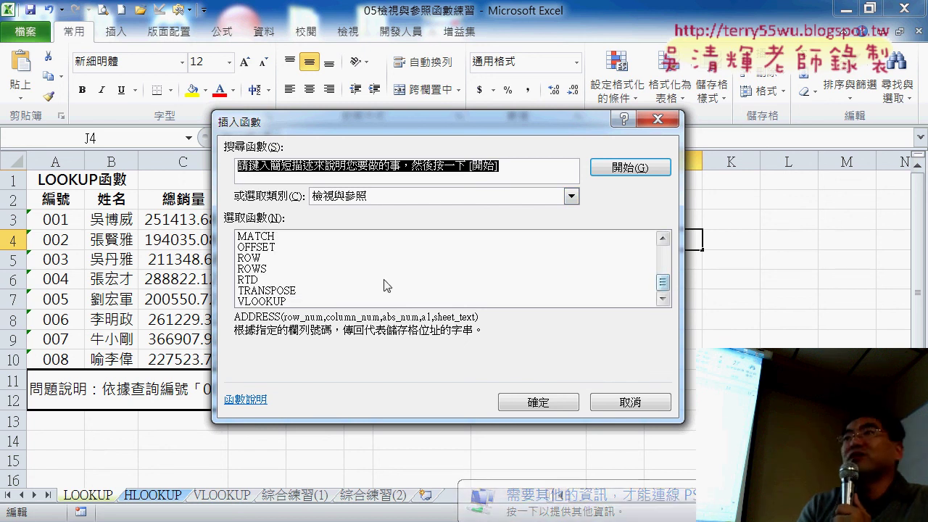
click(257, 258)
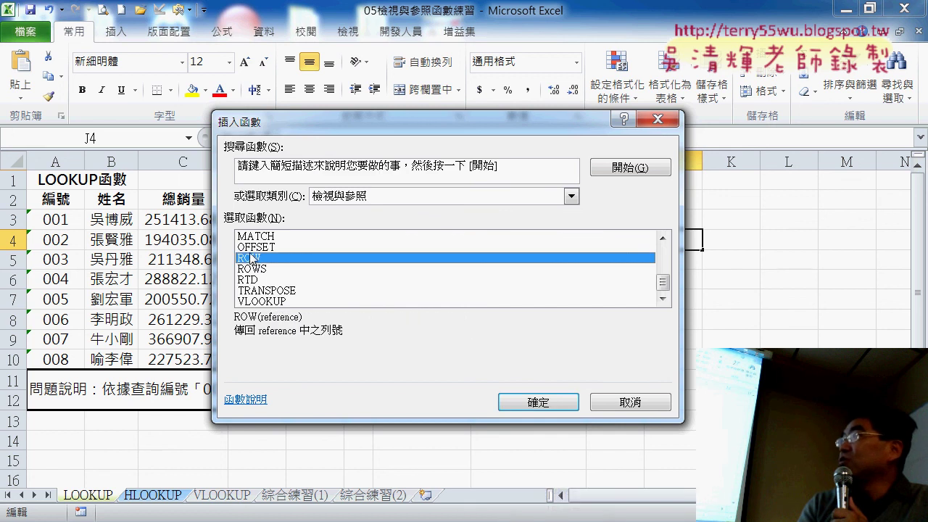
click(540, 404)
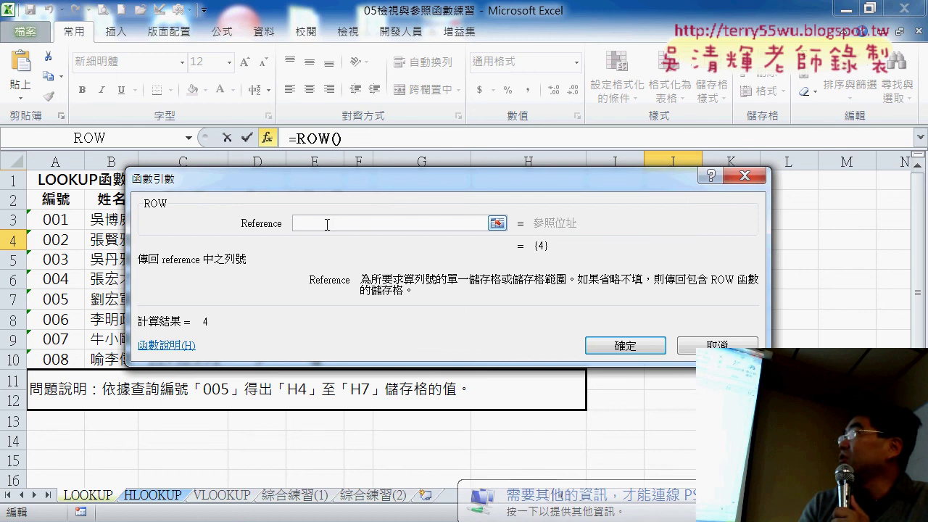
click(614, 345)
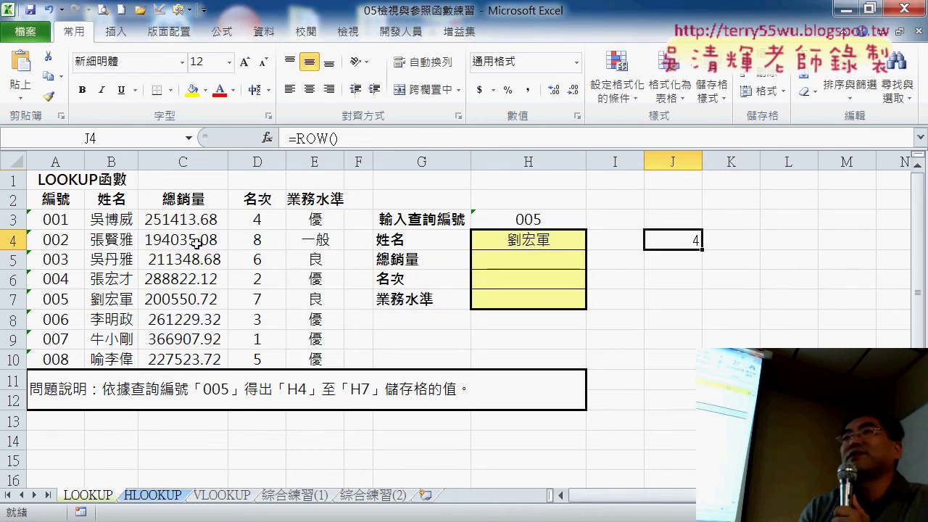
- Fill J4's =ROW() formula down to J7, giving 4, 5, 6 and 7
click(6, 239)
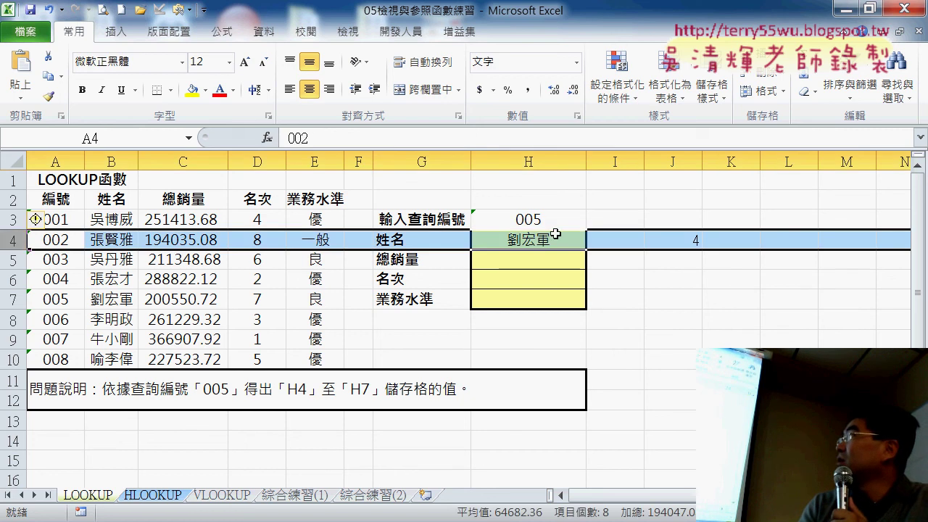
click(687, 239)
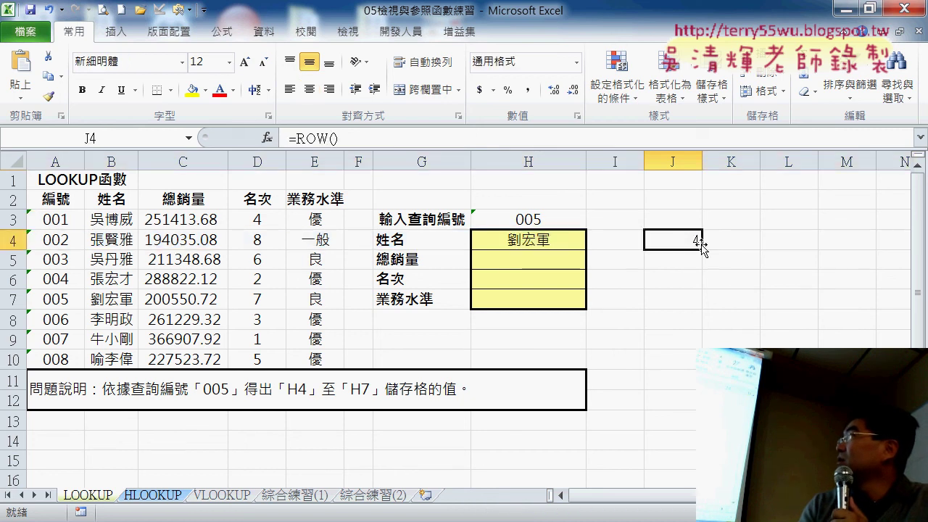
mouse_move(702, 249)
mouse_down()
mouse_move(694, 319)
mouse_move(685, 303)
mouse_up()
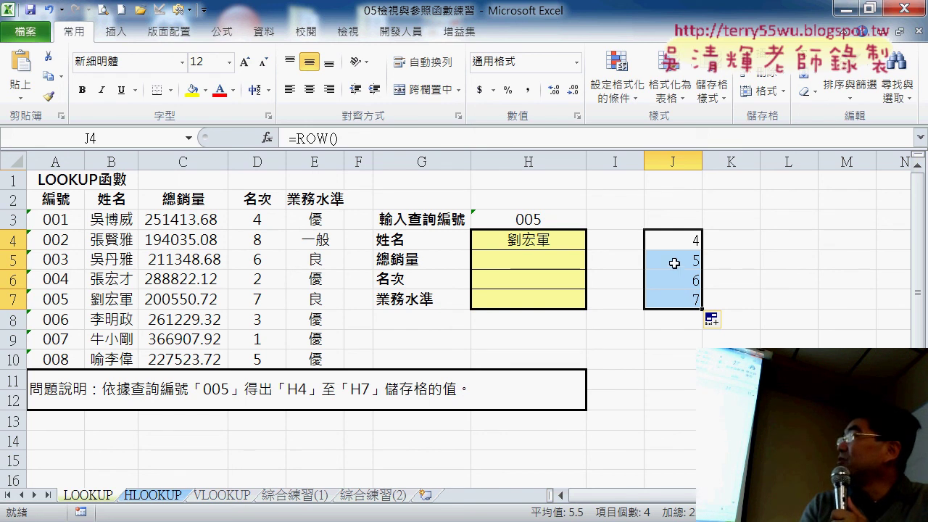
click(654, 241)
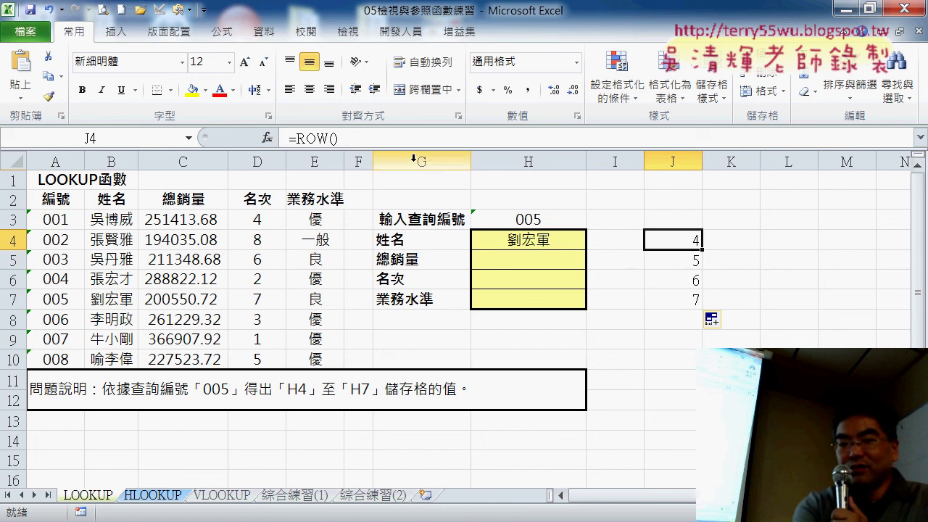
- Complete =ROW()-2 in J4 and fill it down to J7, showing 2, 3, 4 and 5
click(373, 140)
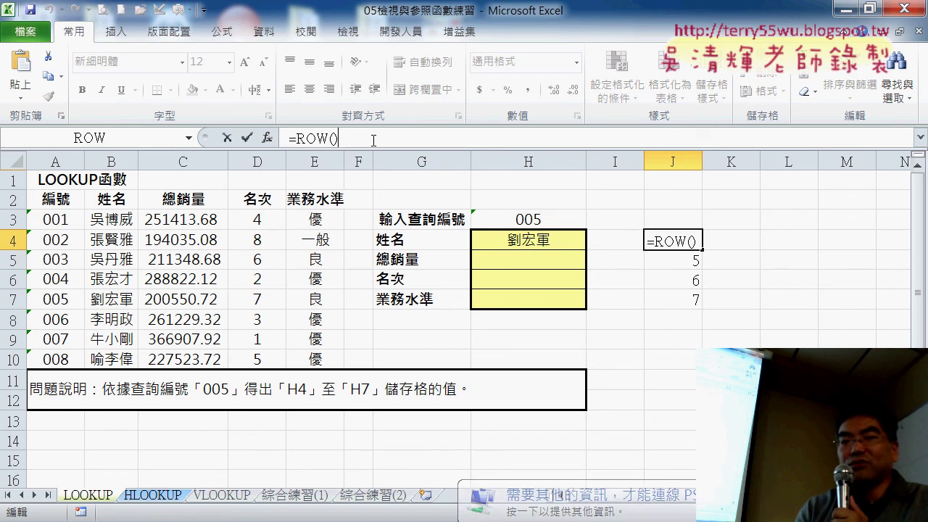
text(-2)
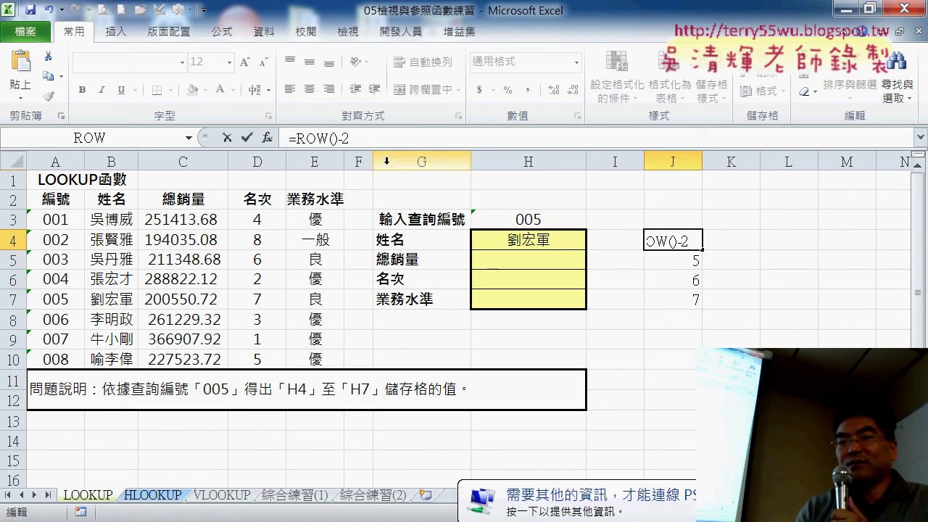
click(247, 138)
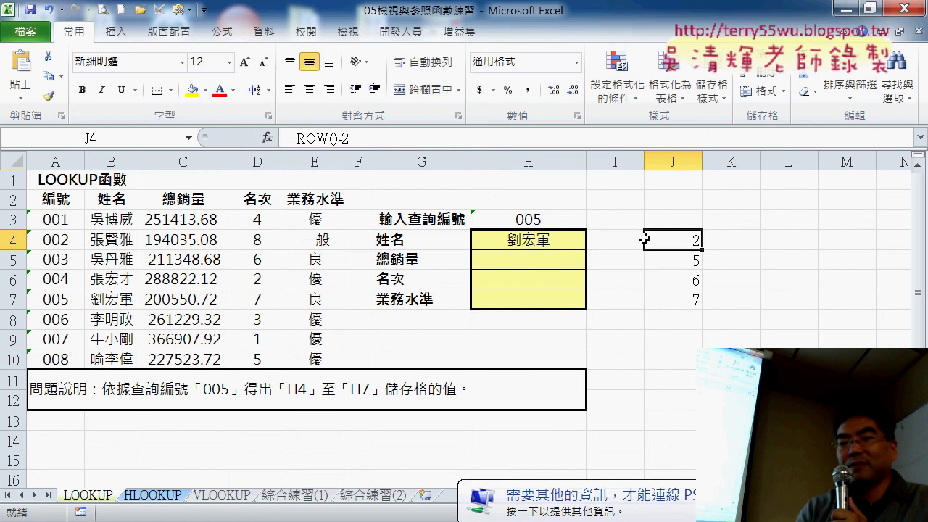
drag(701, 248, 697, 304)
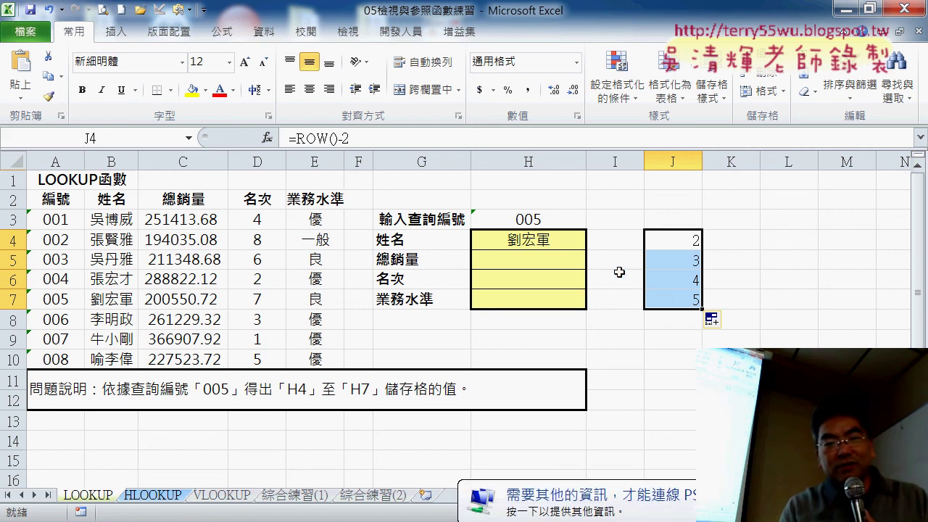
click(507, 240)
- Replace the column index 2 in H4's VLOOKUP with row()-2 via the Function Arguments dialog
key(F2)
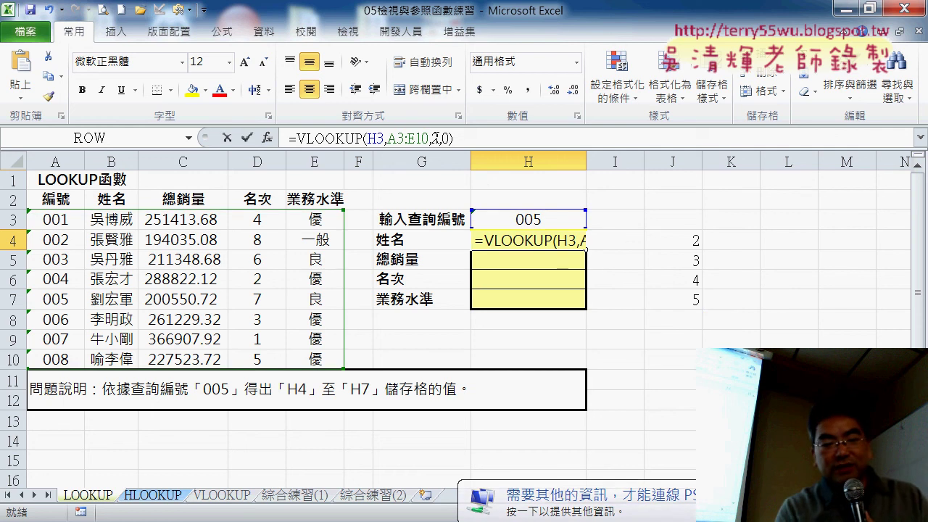
double_click(434, 137)
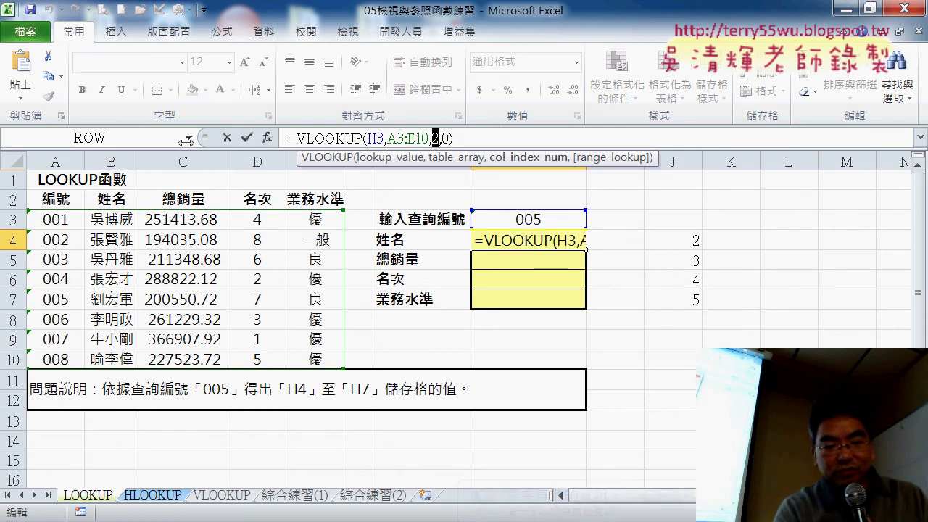
click(267, 138)
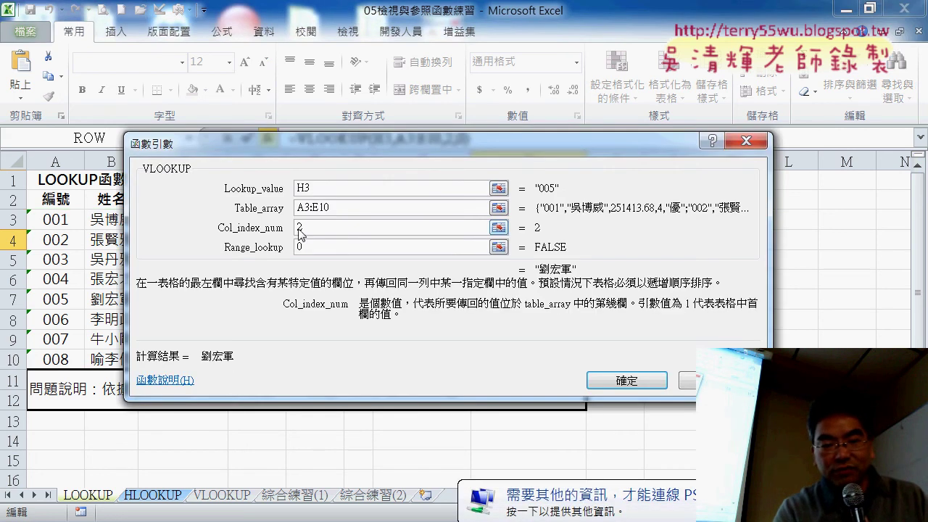
text(row)
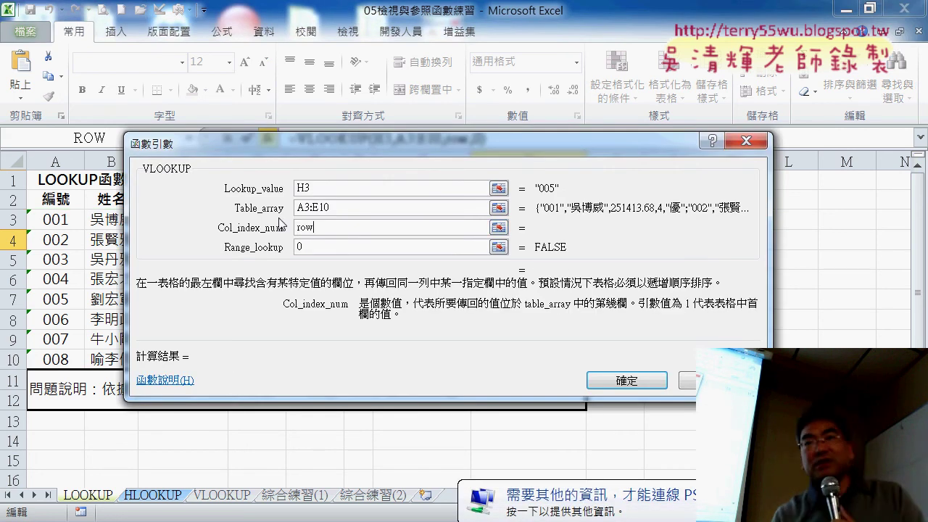
text(())
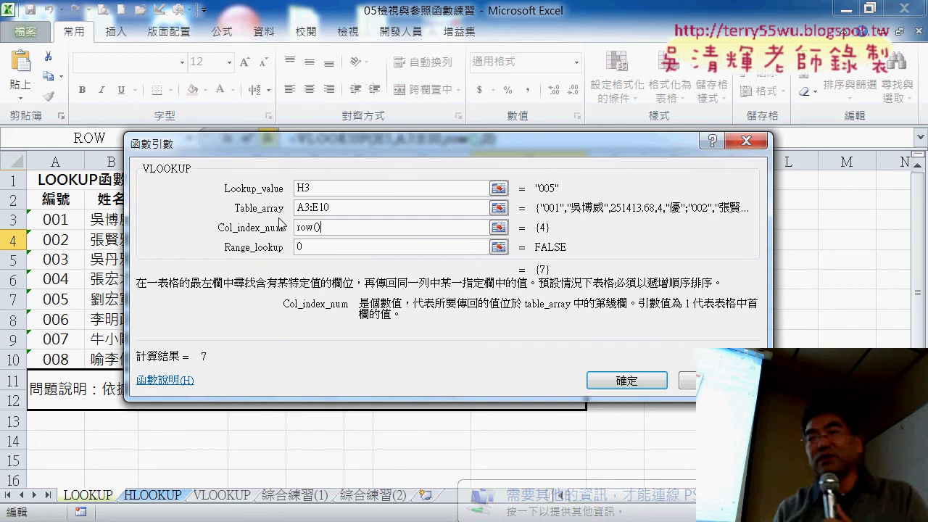
text(-)
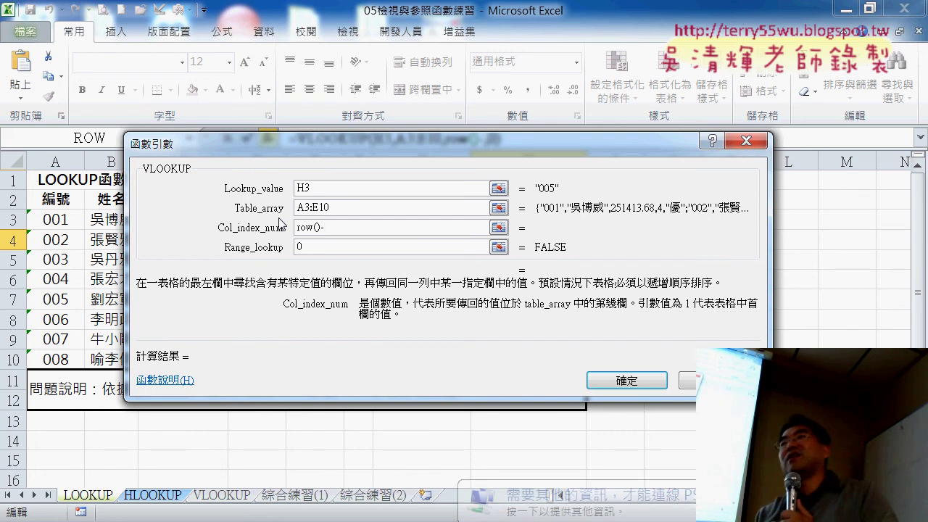
text(2)
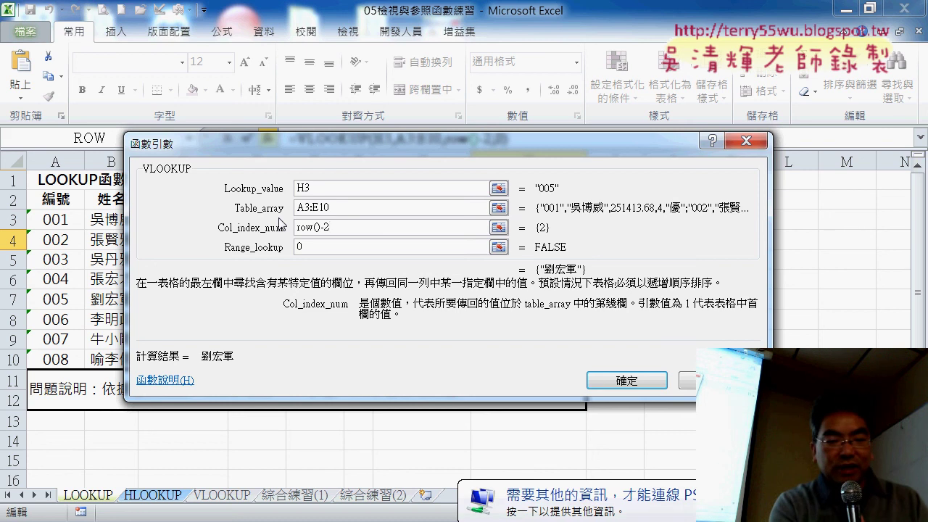
- Anchor the rows of H3 and A3:E10, giving =VLOOKUP(H$3,A$3:E$10,ROW()-2,0)
click(345, 189)
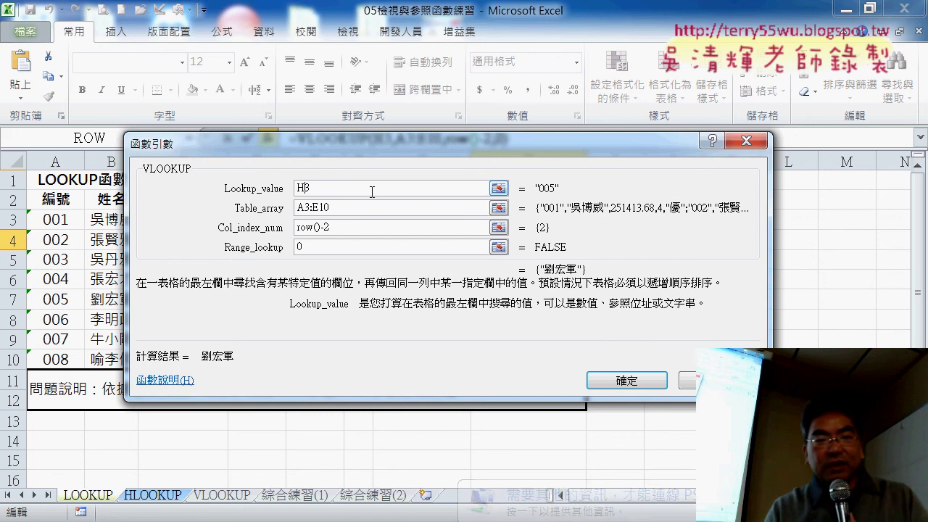
key(F4)
key(F4)
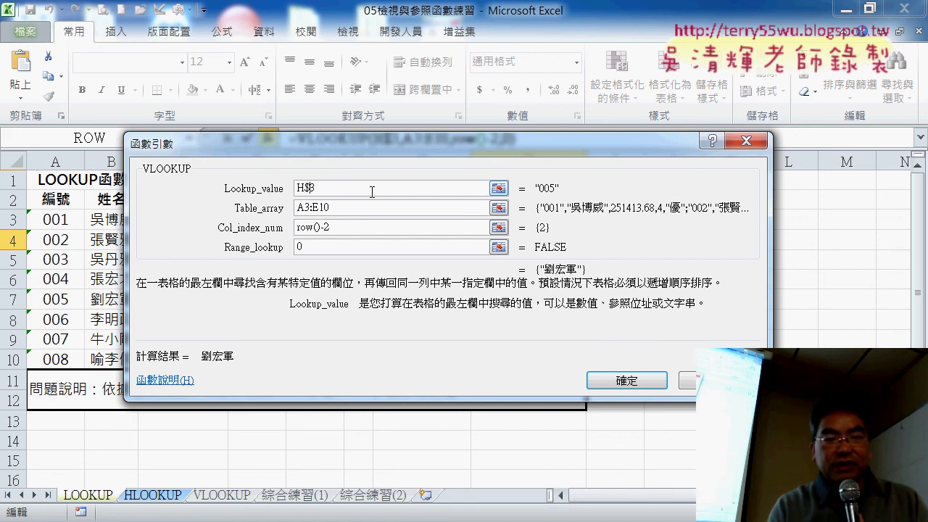
click(345, 211)
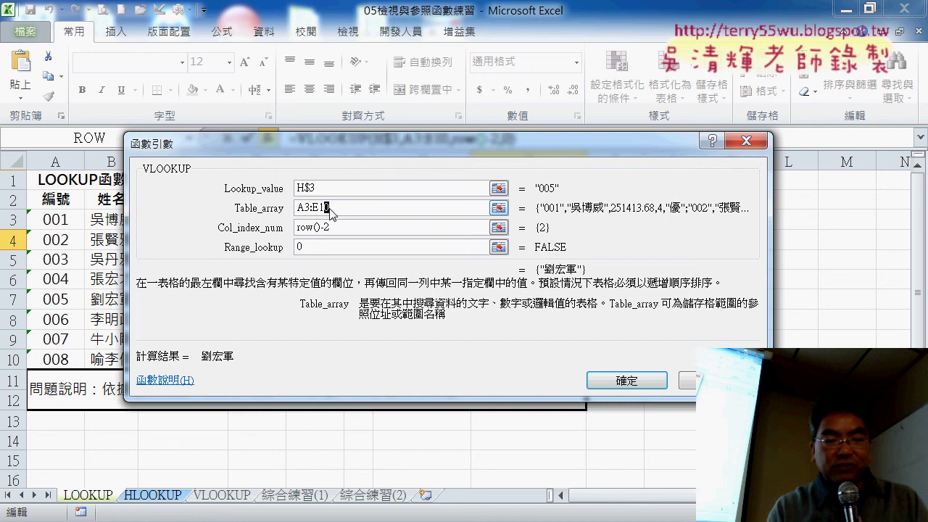
double_click(345, 210)
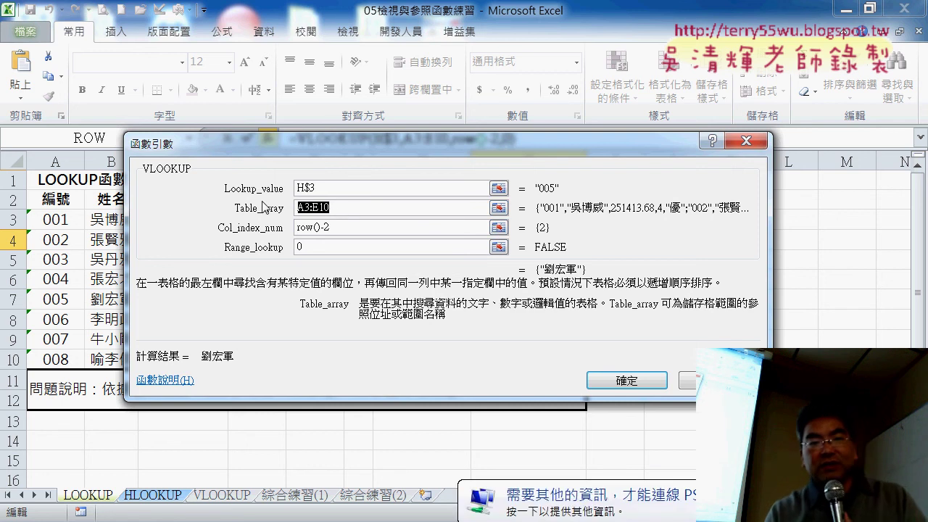
key(F4)
key(F4)
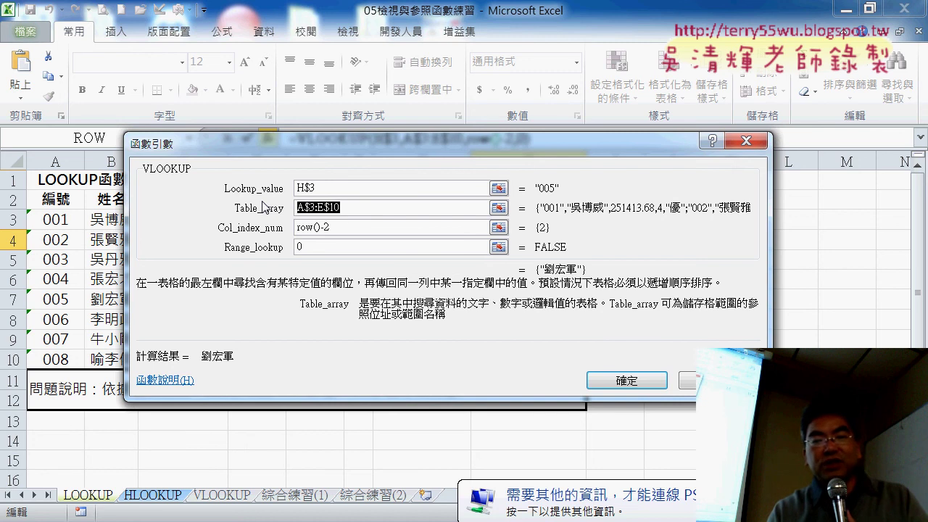
click(351, 227)
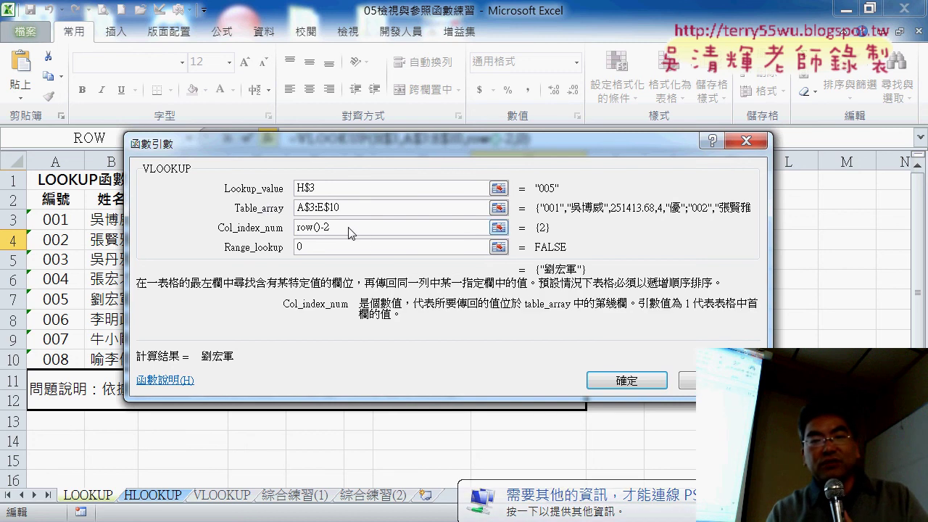
click(630, 379)
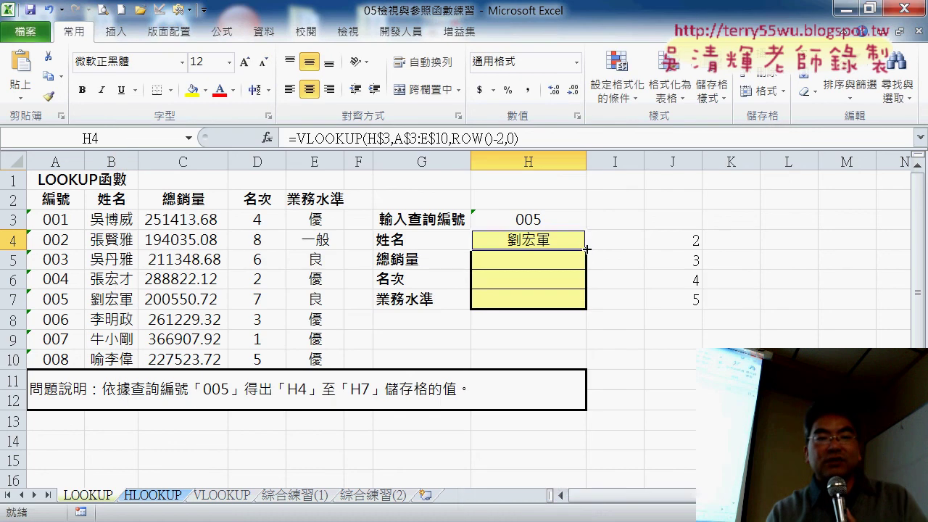
- Fill H4's formula down to H7 and check the results against row 005's sales, rank and level
drag(586, 249, 594, 306)
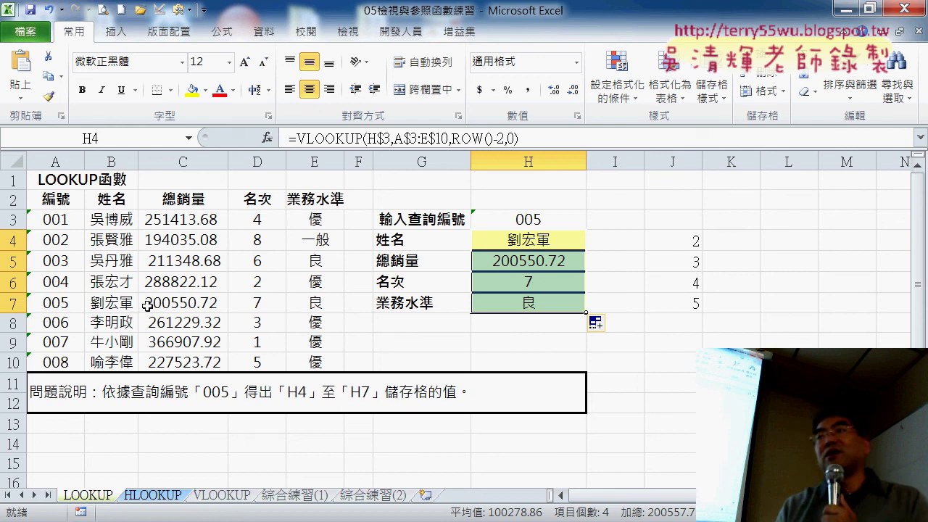
drag(167, 302, 312, 302)
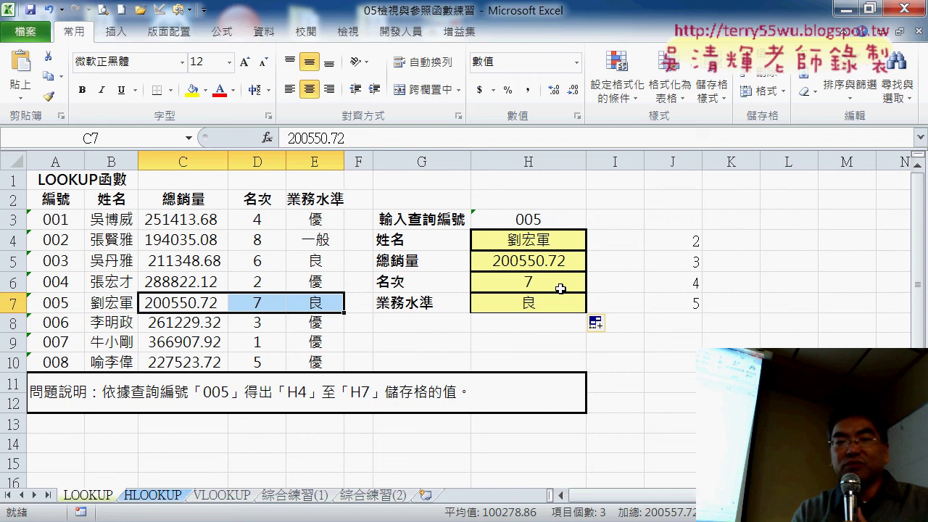
click(532, 221)
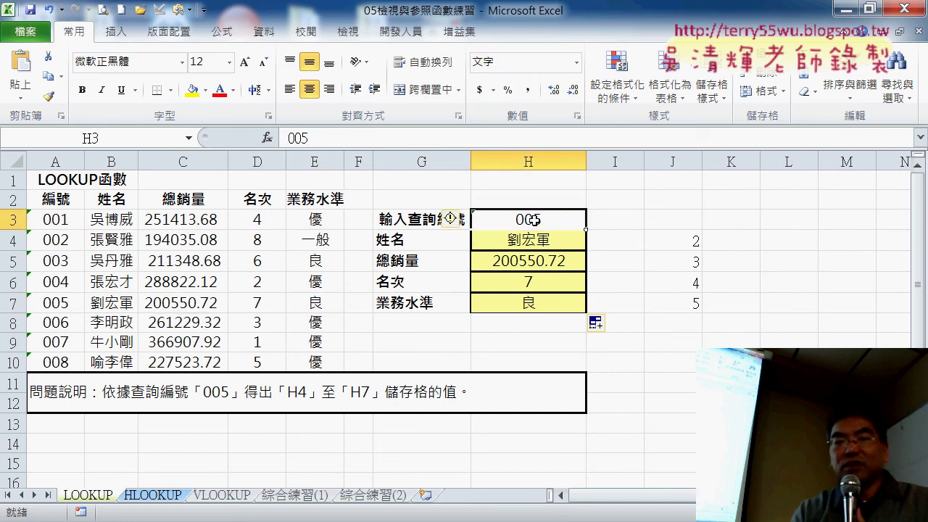
click(539, 242)
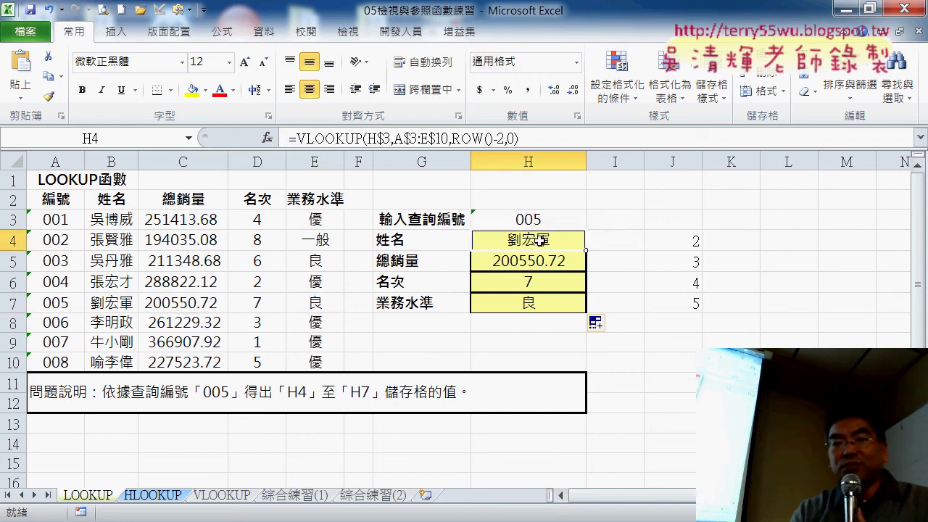
click(493, 138)
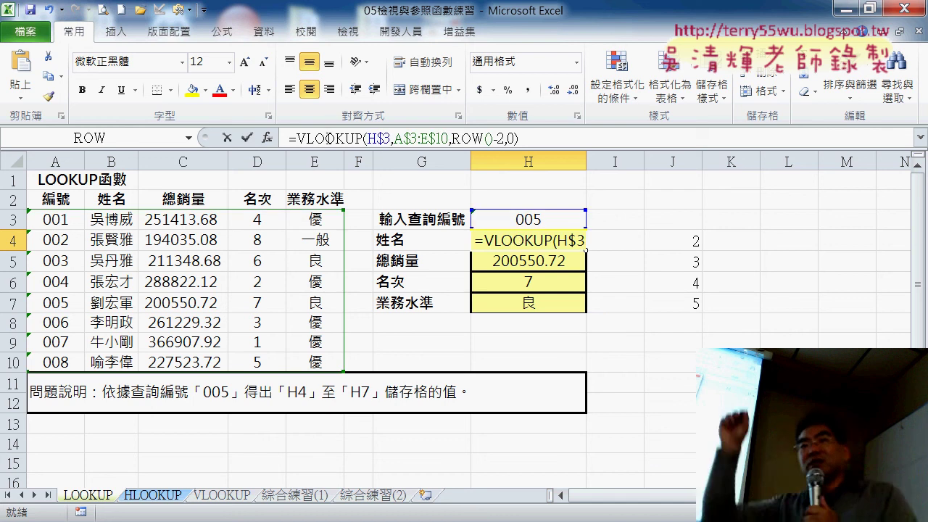
click(269, 137)
drag(336, 226, 288, 236)
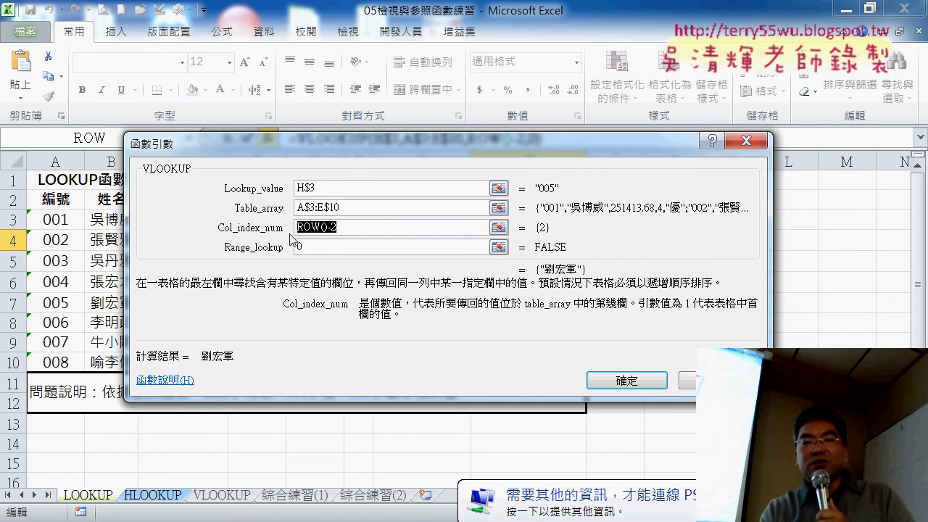
click(634, 381)
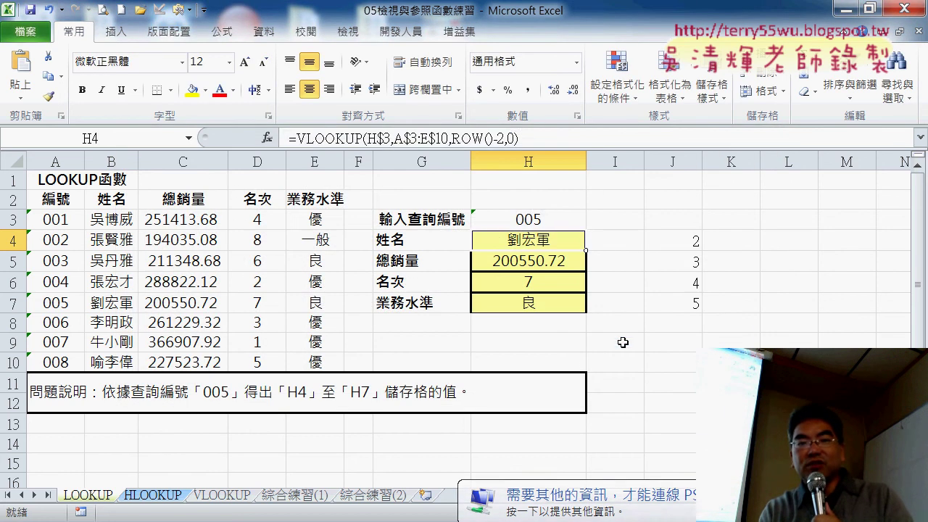
click(539, 219)
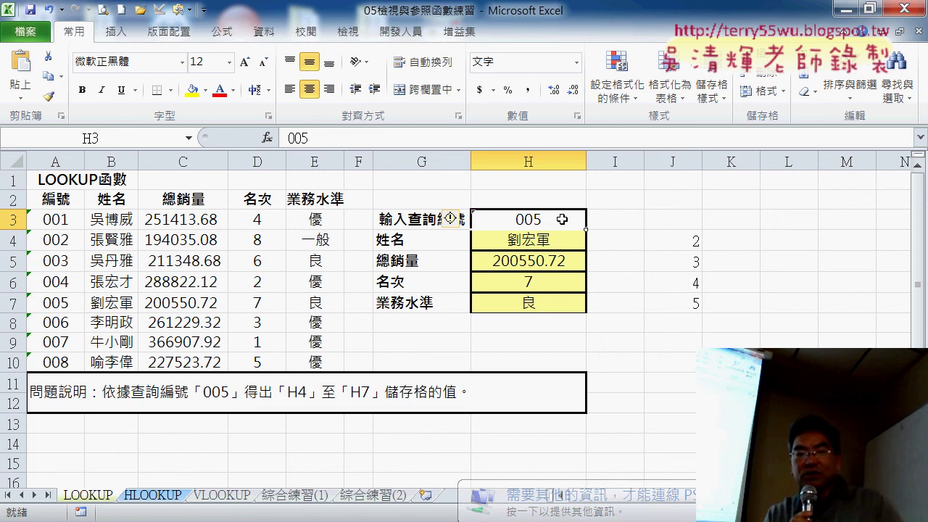